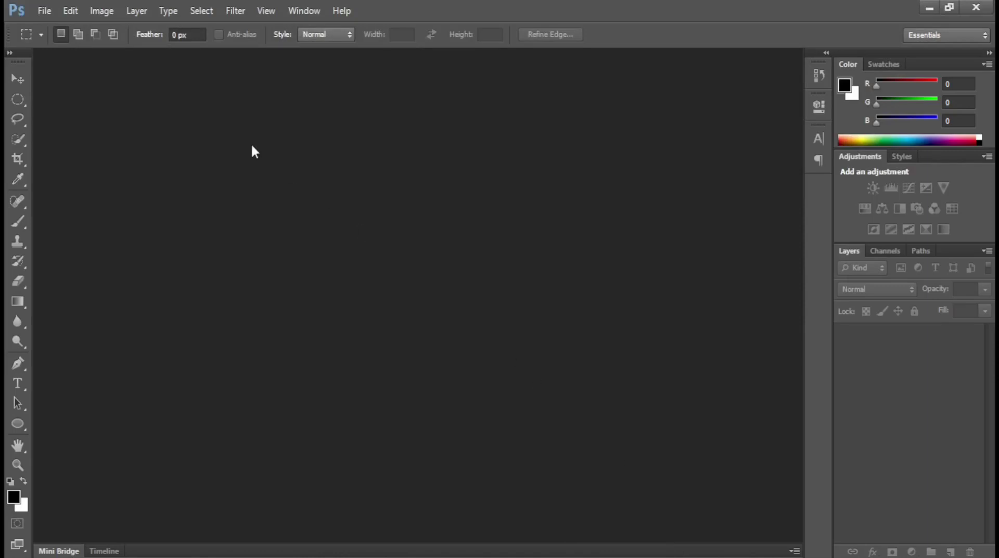
# Create a new A4 document (210×297 mm, 300 ppi) from the International Paper preset.
pyautogui.click(44, 11)
pyautogui.click(56, 28)
pyautogui.click(543, 153)
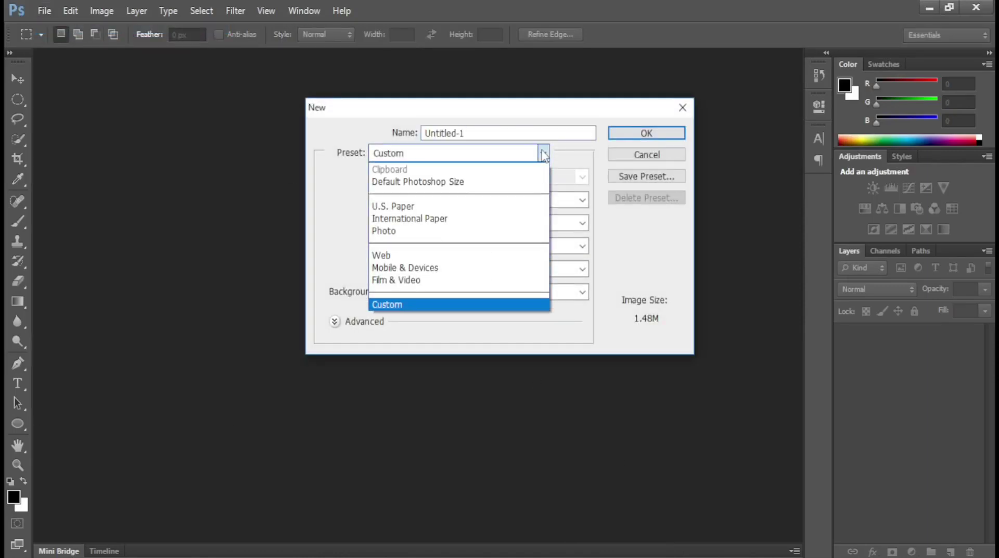
pyautogui.click(491, 219)
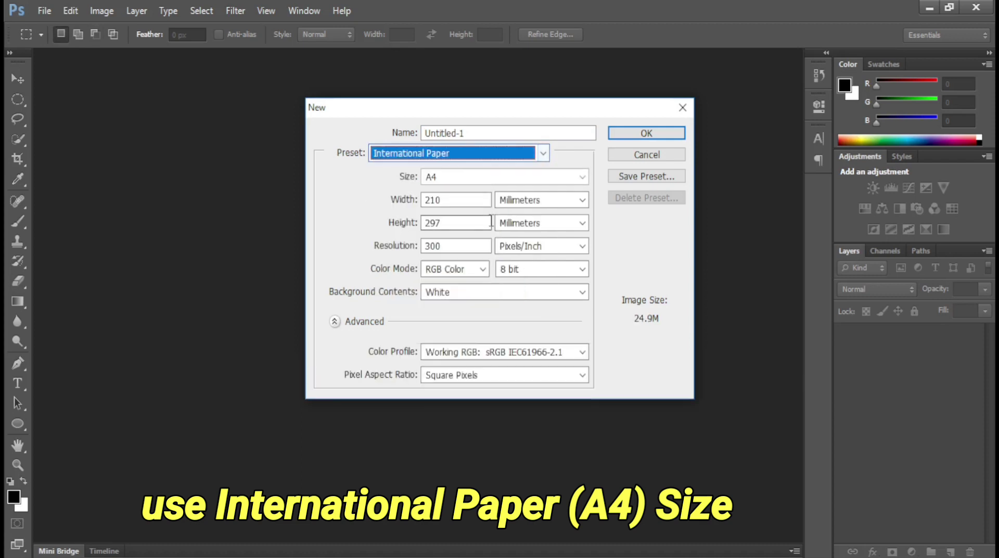
pyautogui.click(622, 134)
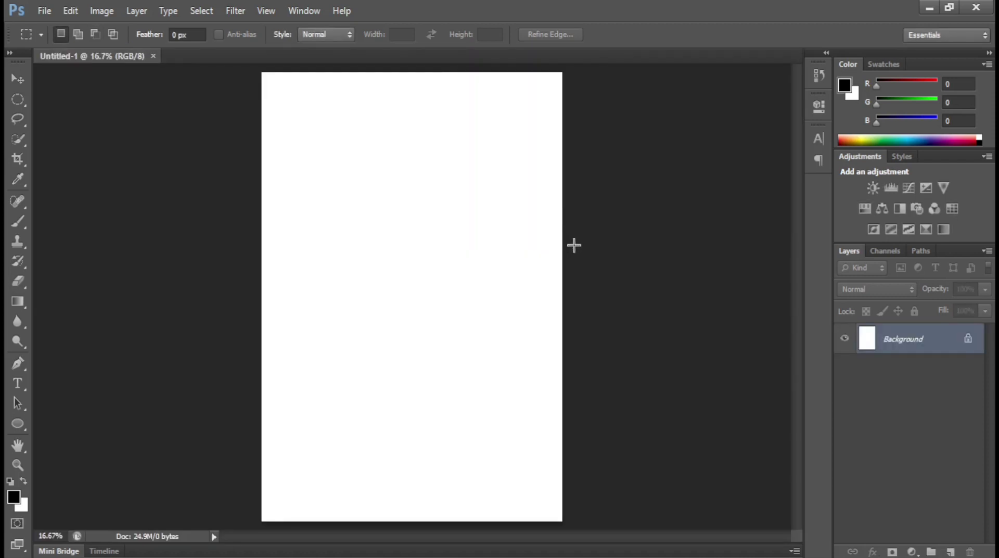
# Pick the Pen tool and add an empty Layer 1 above Background.
pyautogui.click(20, 76)
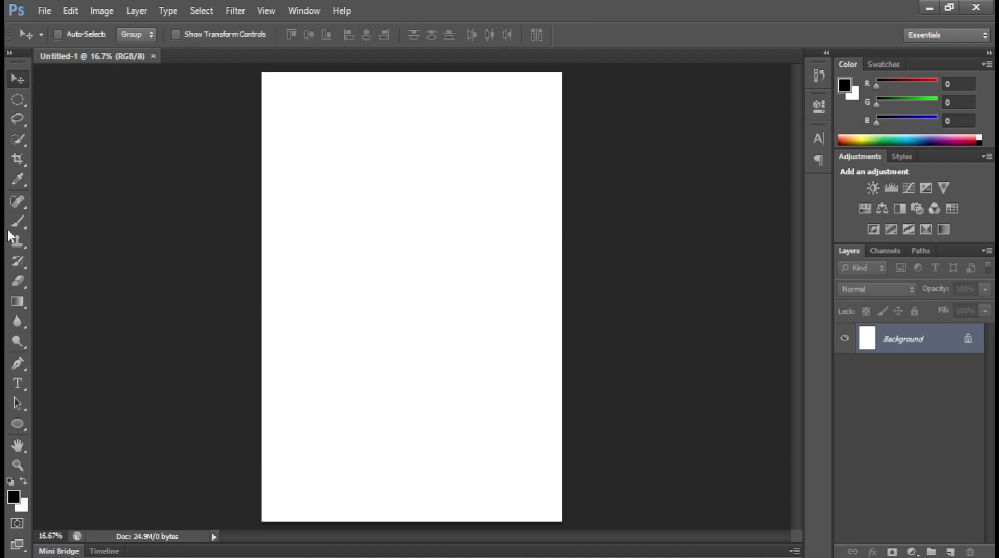
pyautogui.click(17, 424)
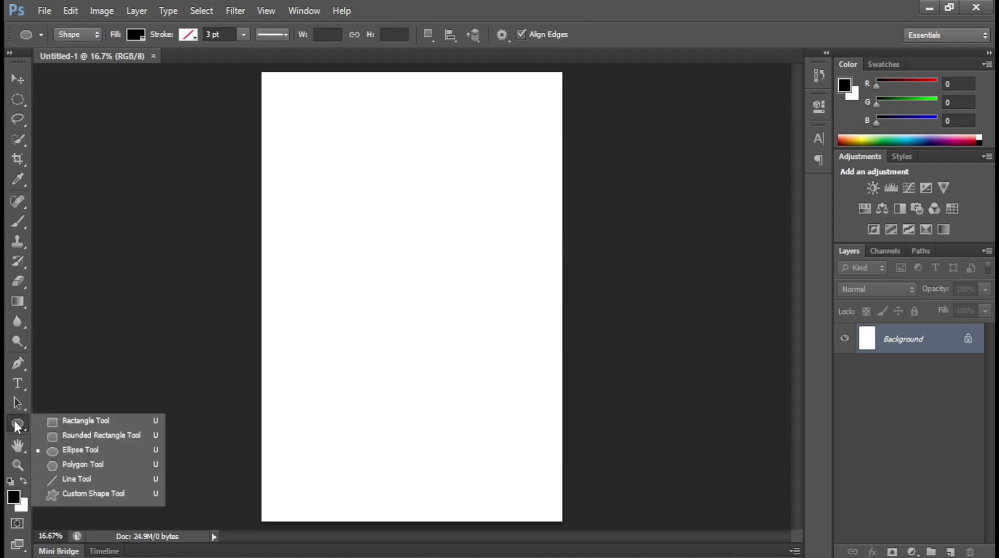
pyautogui.click(18, 365)
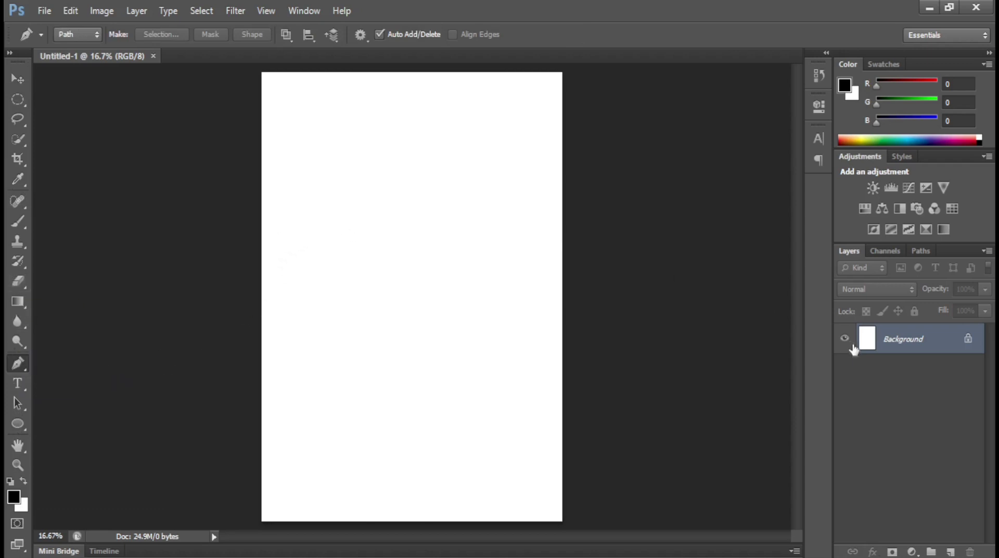
pyautogui.click(950, 551)
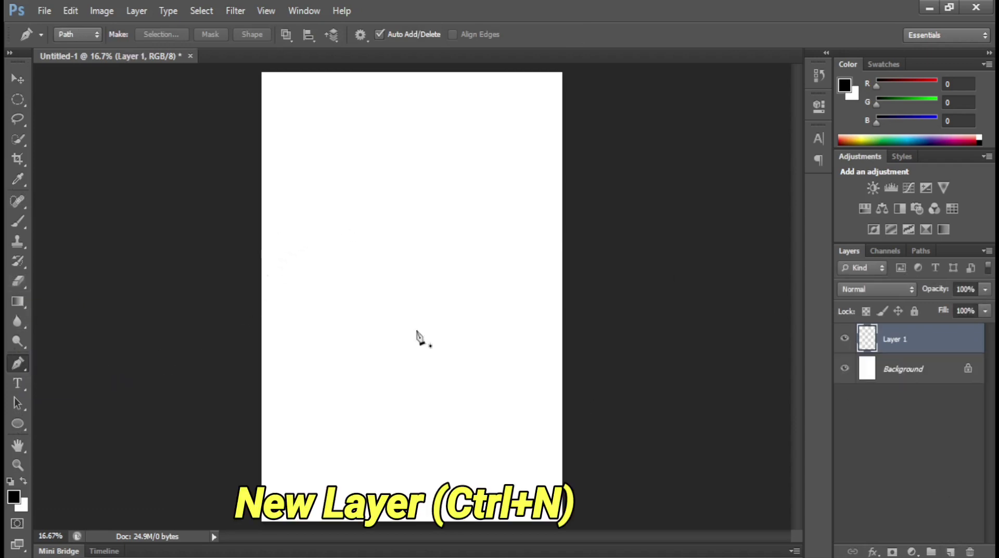
# Draw a closed path with a dipping curved top around the lower page.
pyautogui.click(257, 221)
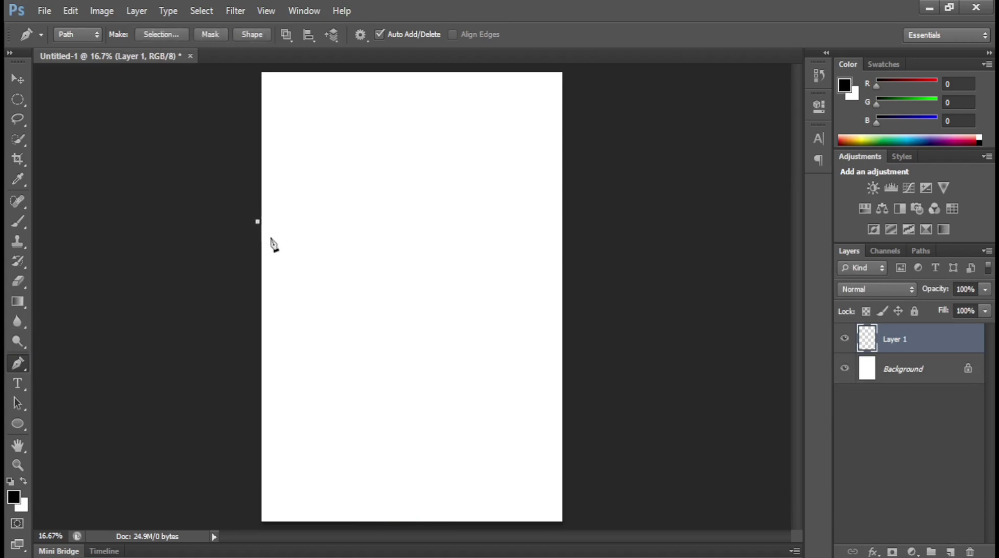
pyautogui.moveTo(389, 301); pyautogui.dragTo(443, 307)
pyautogui.moveTo(542, 246); pyautogui.dragTo(589, 193)
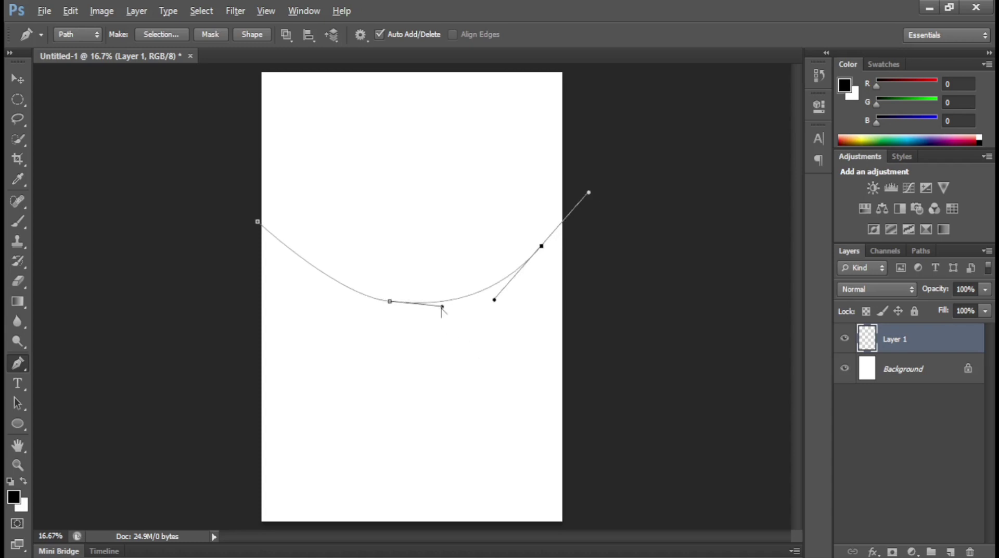
pyautogui.moveTo(442, 307); pyautogui.dragTo(407, 303)
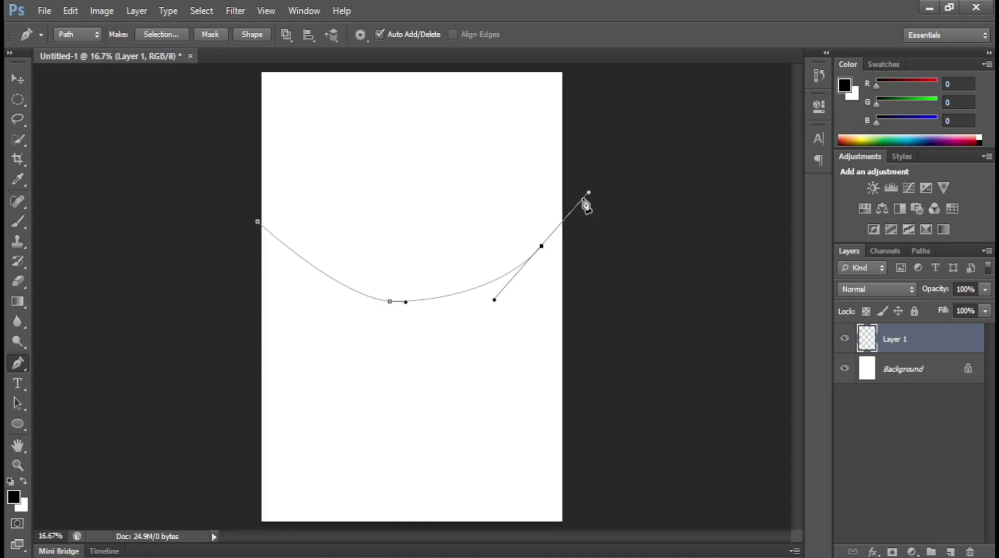
pyautogui.click(571, 212)
pyautogui.click(250, 527)
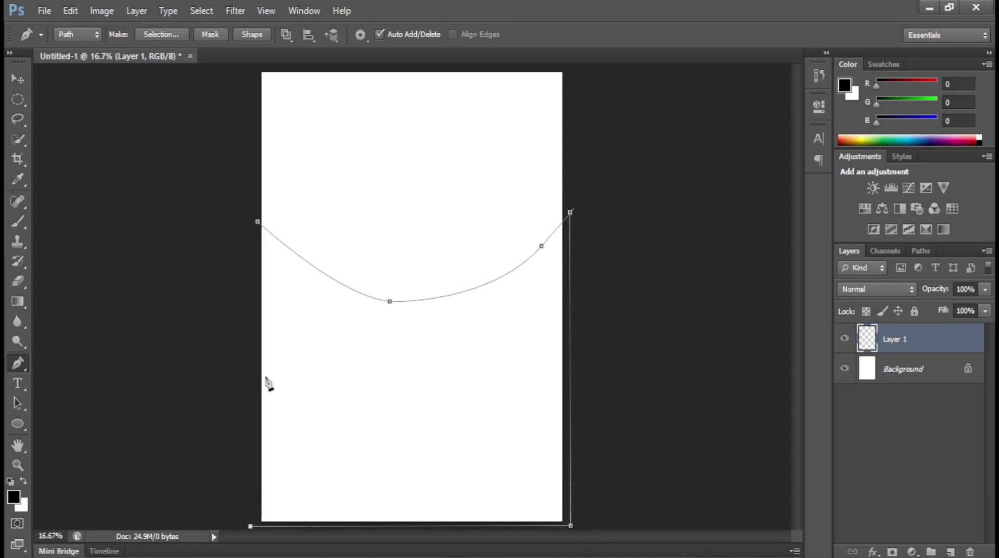
pyautogui.click(258, 222)
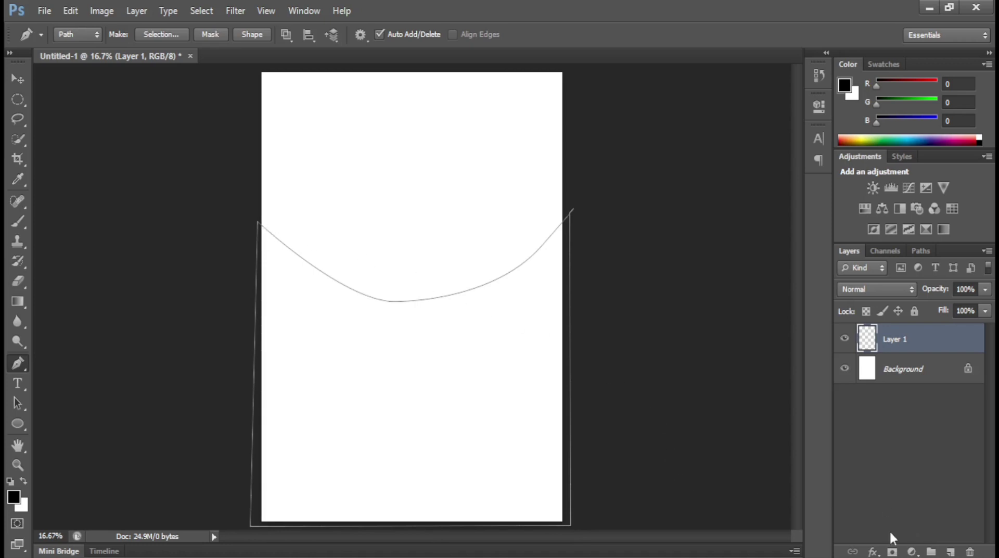
# Fill the path with a Solid Color fill layer in dark red #c23706.
pyautogui.click(913, 553)
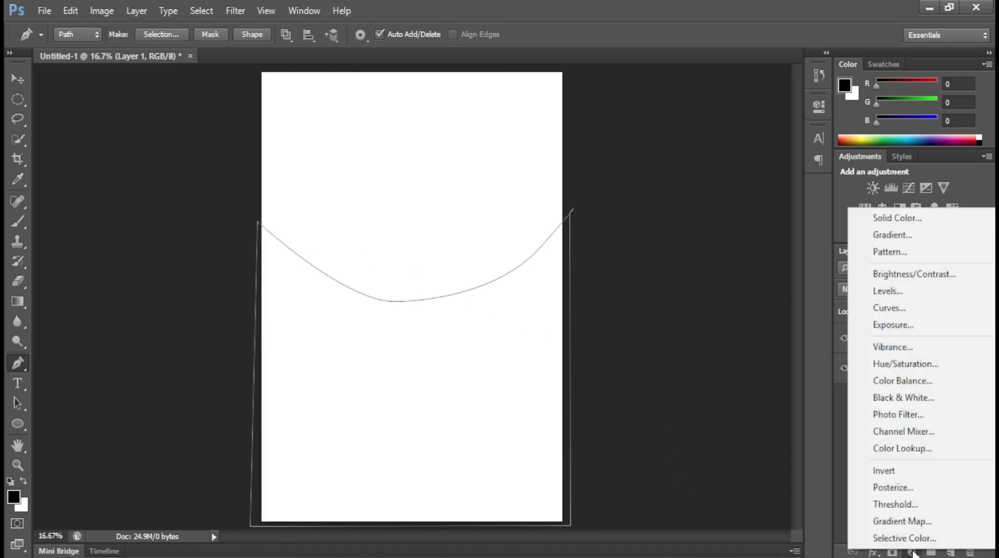
pyautogui.click(904, 215)
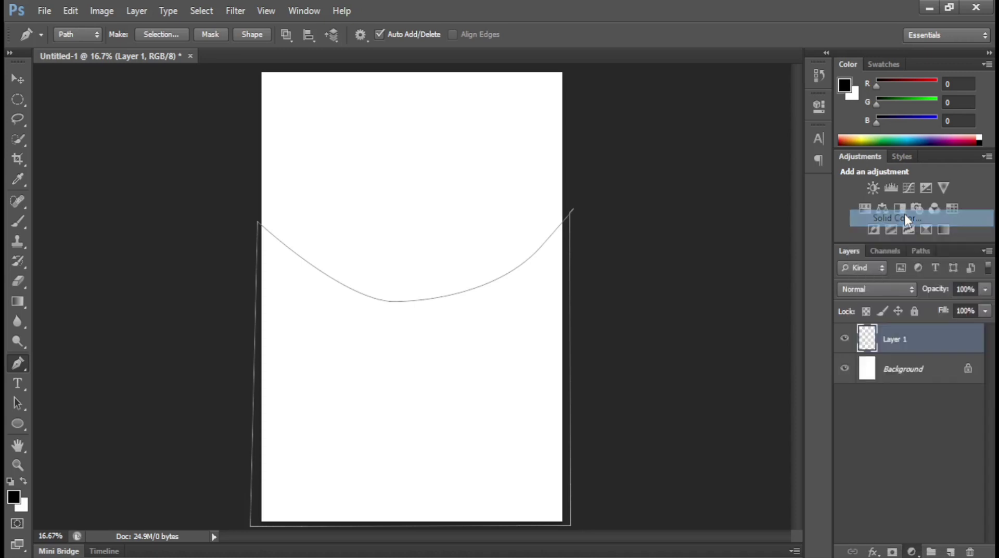
pyautogui.moveTo(594, 103); pyautogui.dragTo(770, 170)
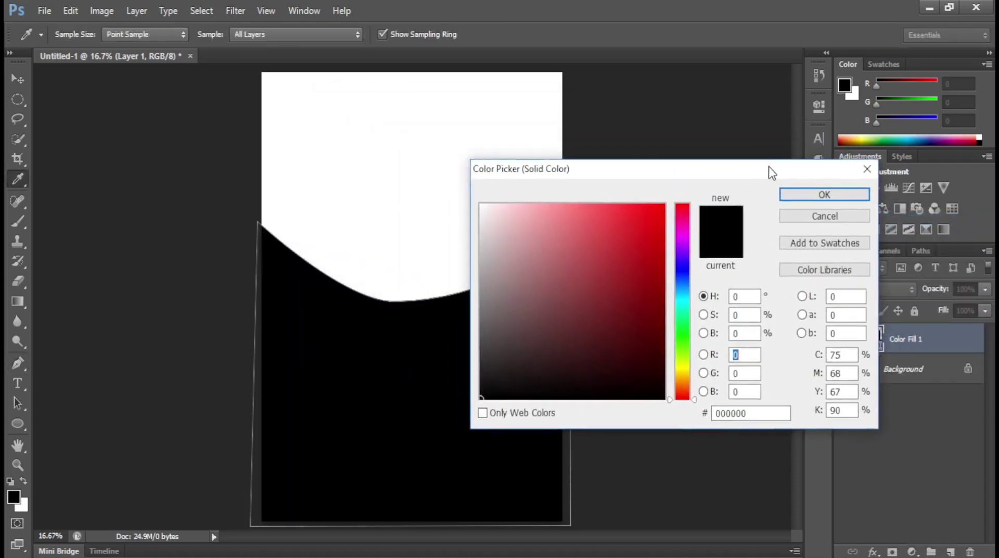
pyautogui.click(684, 380)
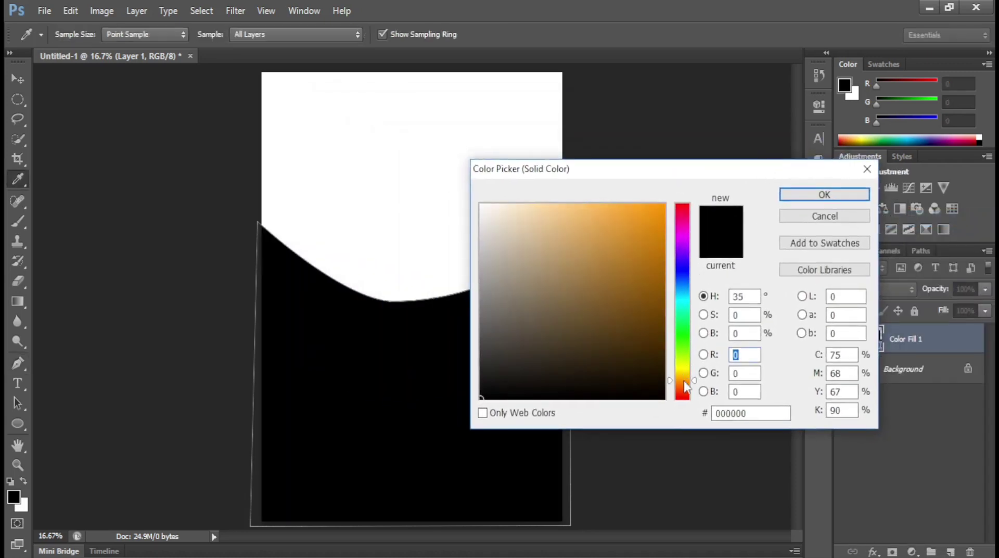
pyautogui.moveTo(658, 323); pyautogui.dragTo(658, 252)
pyautogui.moveTo(684, 380); pyautogui.dragTo(692, 392)
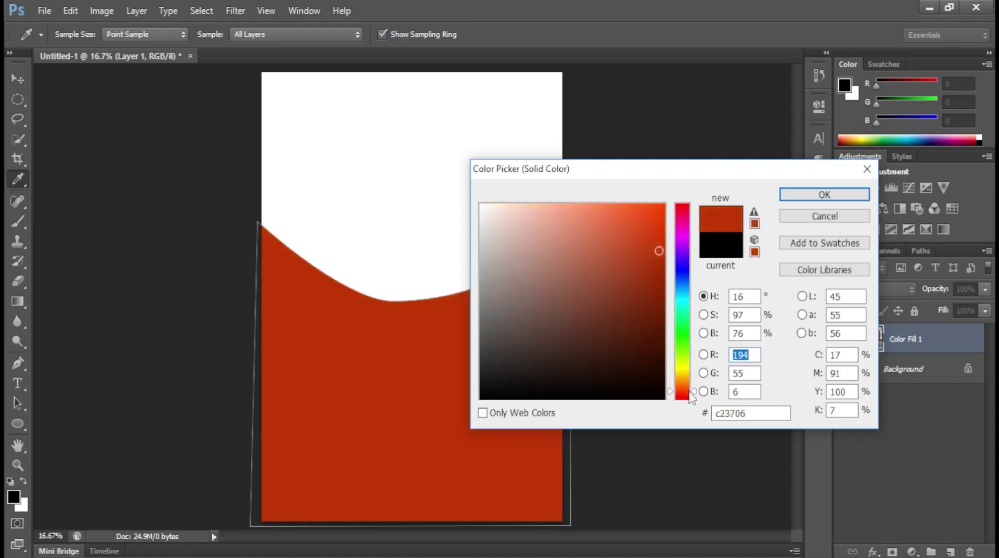
pyautogui.click(806, 196)
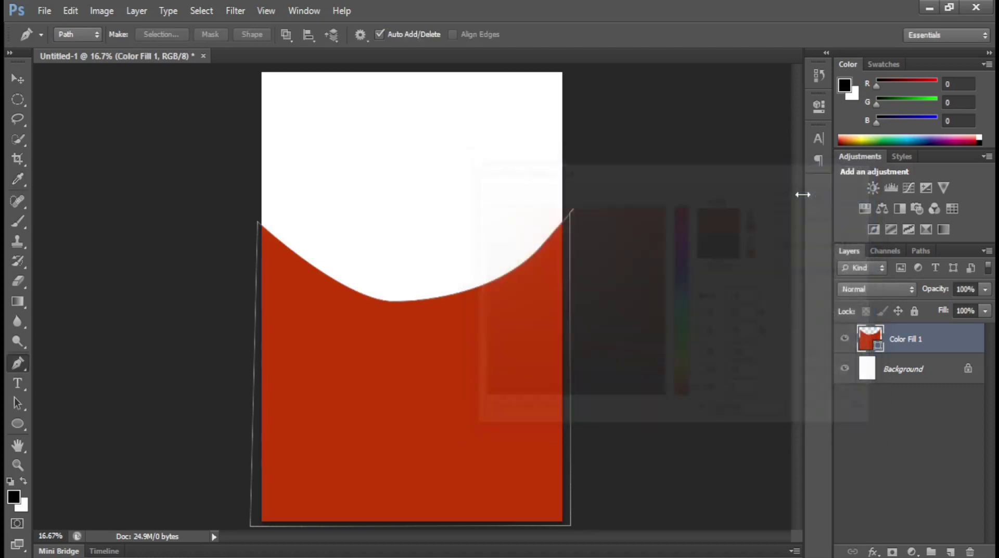
# Stretch the red shape taller by dragging its top transform handle upward.
pyautogui.click(19, 79)
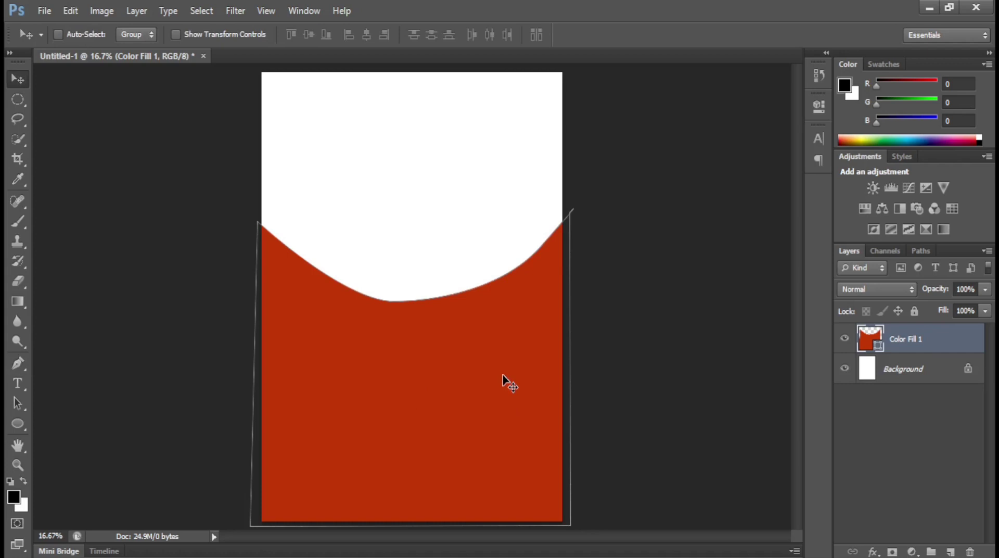
pyautogui.hotkey('ctrl', 't')
pyautogui.moveTo(411, 209)
pyautogui.mouseDown()
pyautogui.moveTo(420, 151)
pyautogui.moveTo(421, 177)
pyautogui.mouseUp()
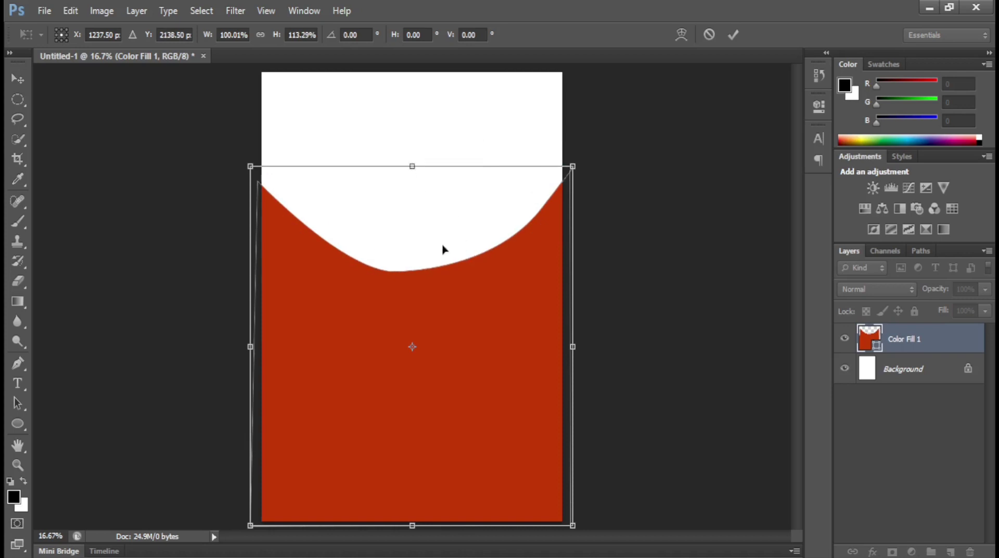
# Warp the red shape so its top corners and sides flare outward.
pyautogui.rightClick(492, 306)
pyautogui.click(552, 163)
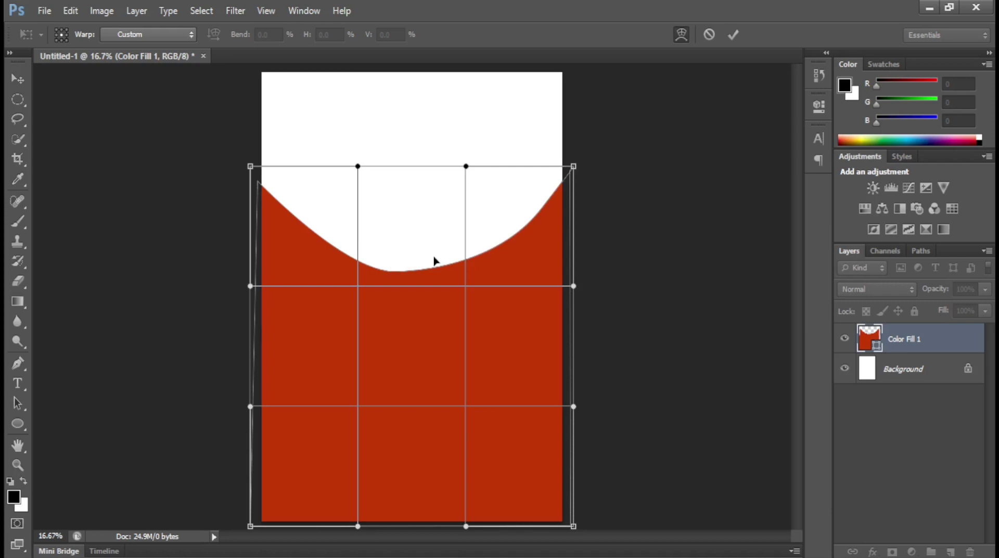
pyautogui.moveTo(358, 168); pyautogui.dragTo(342, 172)
pyautogui.moveTo(466, 166); pyautogui.dragTo(483, 165)
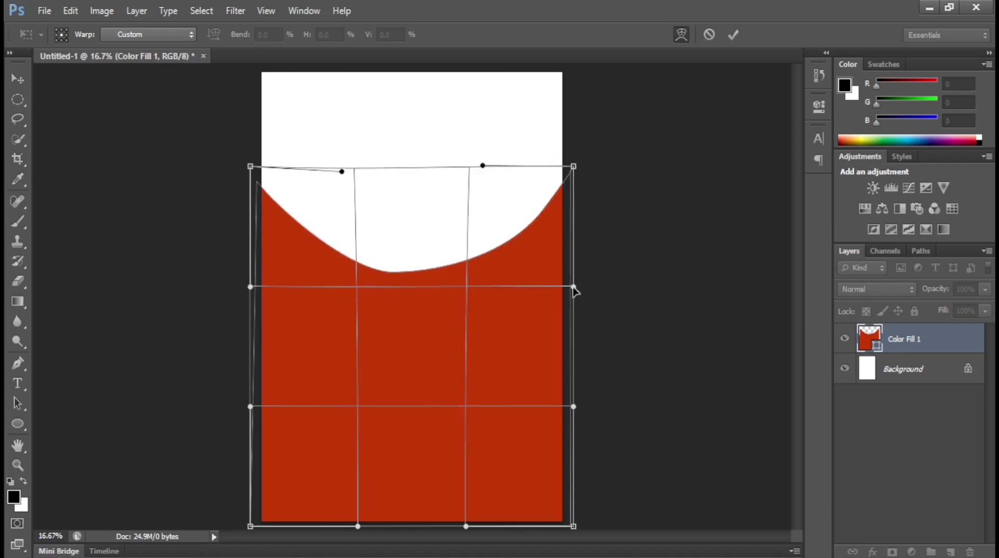
pyautogui.moveTo(575, 286); pyautogui.dragTo(589, 269)
pyautogui.moveTo(250, 287); pyautogui.dragTo(245, 287)
pyautogui.moveTo(341, 171); pyautogui.dragTo(341, 167)
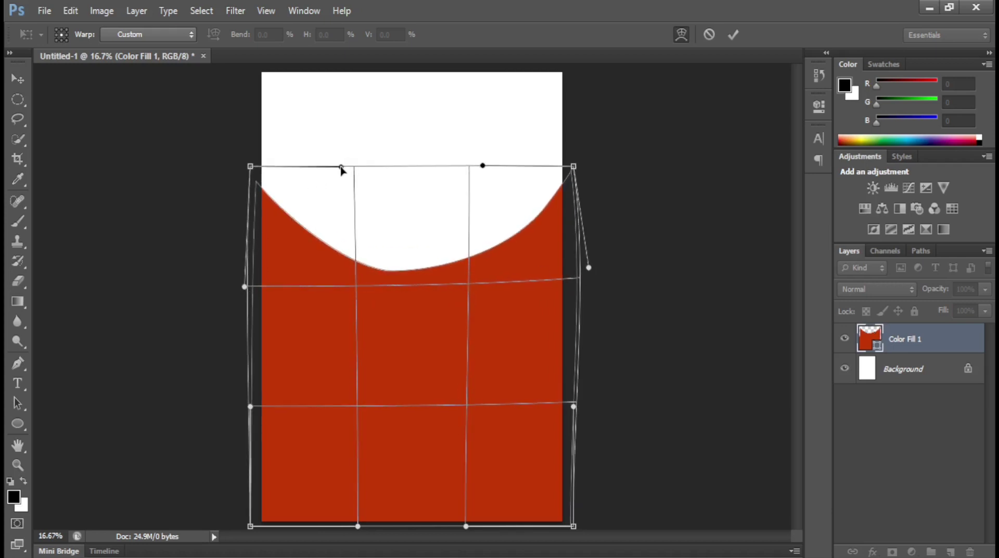
pyautogui.press('Return')
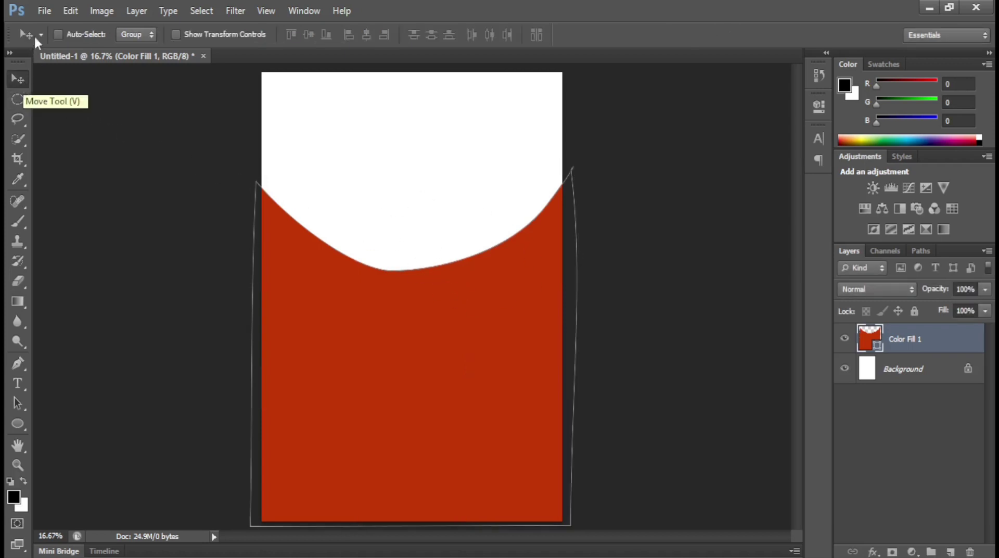
pyautogui.click(42, 9)
# Open burger png.psd and drag its cutout layer into the Untitled-1 poster.
pyautogui.click(59, 41)
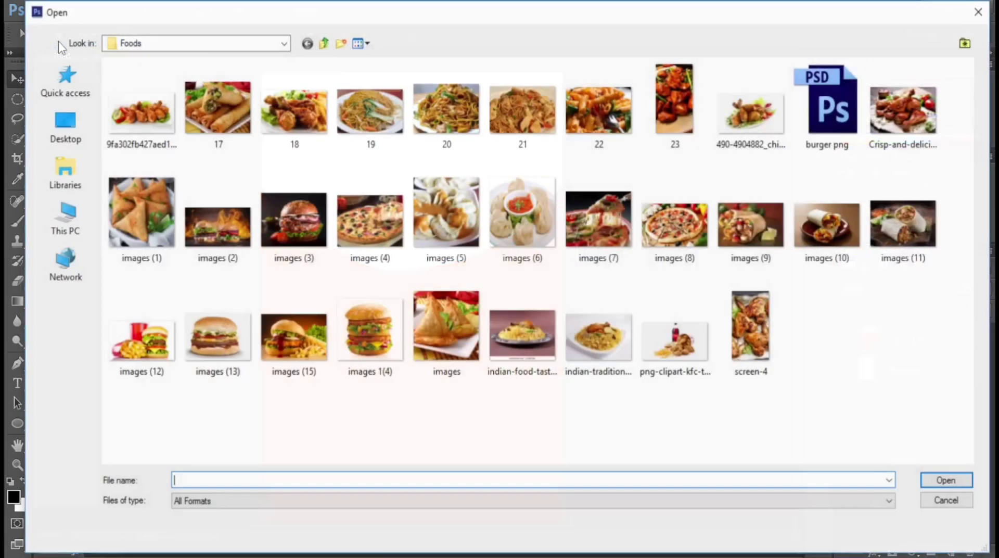
pyautogui.doubleClick(844, 107)
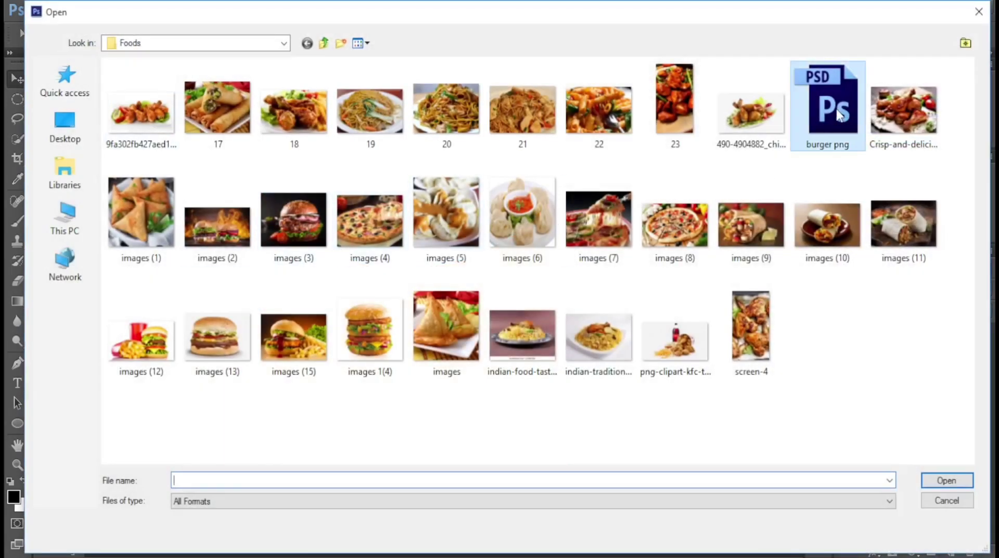
pyautogui.moveTo(401, 57); pyautogui.dragTo(430, 99)
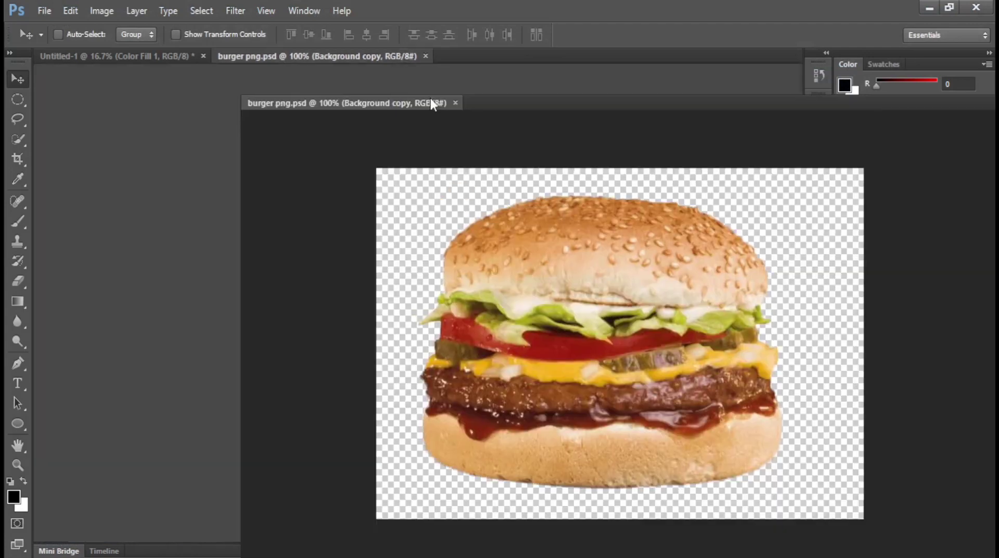
pyautogui.moveTo(543, 108); pyautogui.dragTo(200, 107)
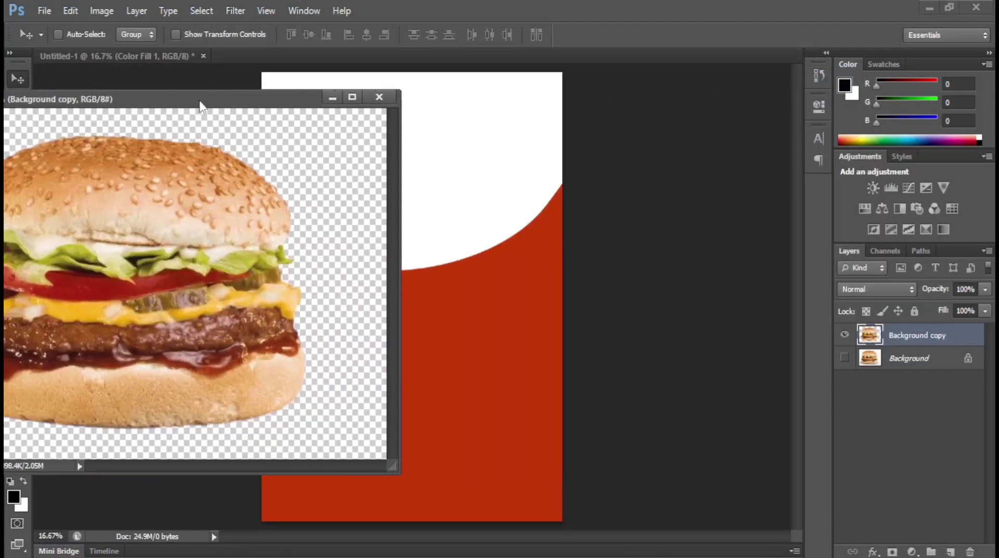
pyautogui.moveTo(178, 235)
pyautogui.mouseDown()
pyautogui.moveTo(529, 221)
pyautogui.moveTo(478, 222)
pyautogui.mouseUp()
# Centre the burger on the curve, make it a Smart Object, and scale it to about 360%.
pyautogui.click(332, 98)
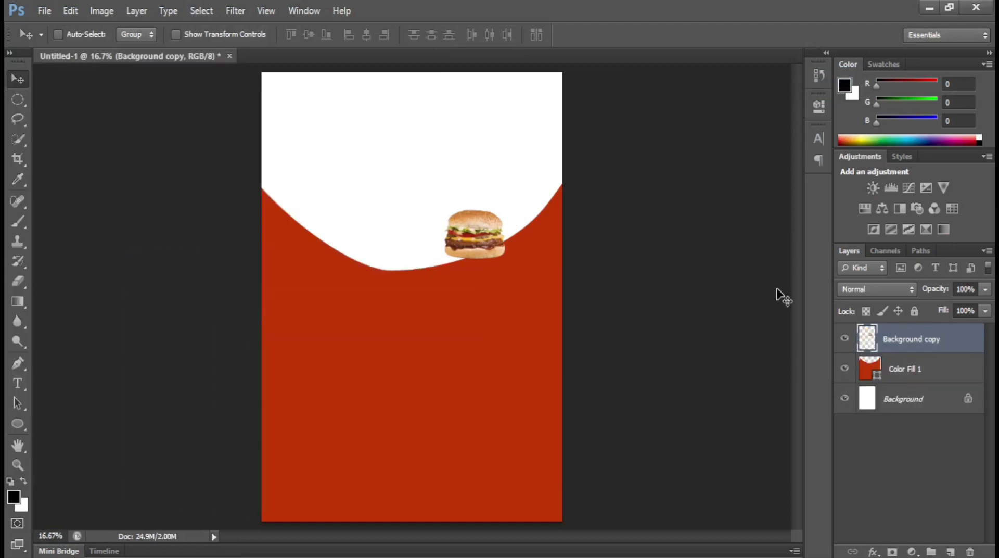
pyautogui.moveTo(496, 238); pyautogui.dragTo(429, 273)
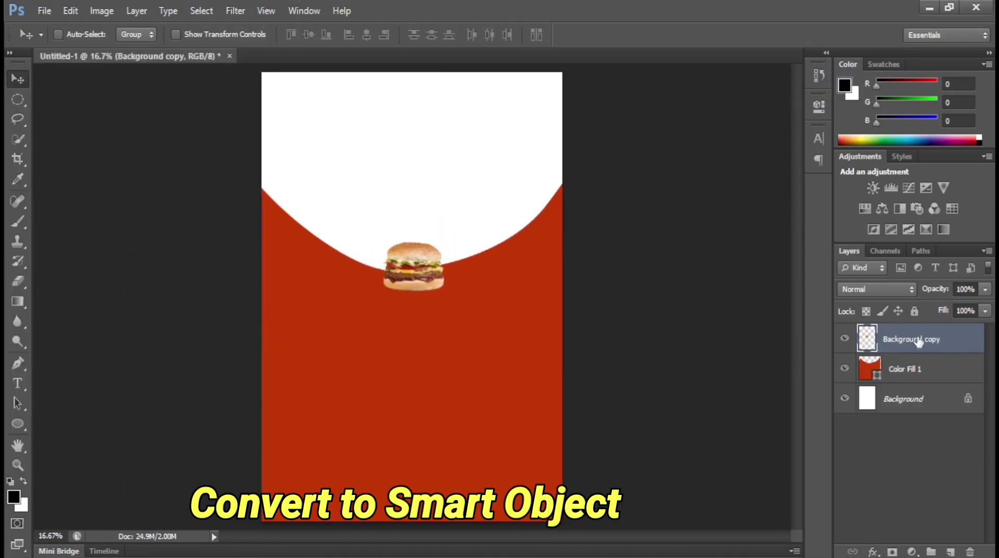
pyautogui.rightClick(918, 341)
pyautogui.click(796, 121)
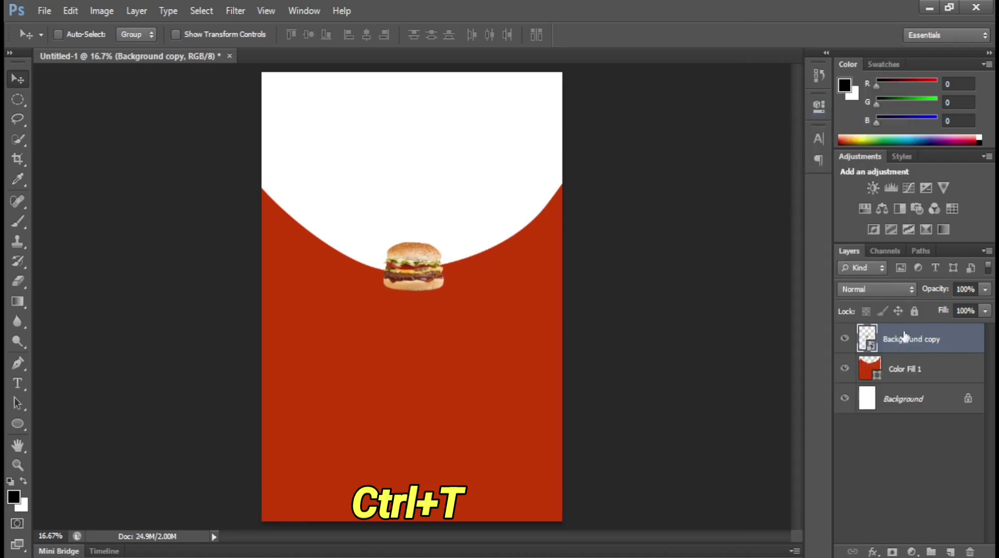
pyautogui.hotkey('ctrl', 't')
pyautogui.moveTo(444, 296)
pyautogui.mouseDown()
pyautogui.moveTo(508, 396)
pyautogui.moveTo(502, 382)
pyautogui.mouseUp()
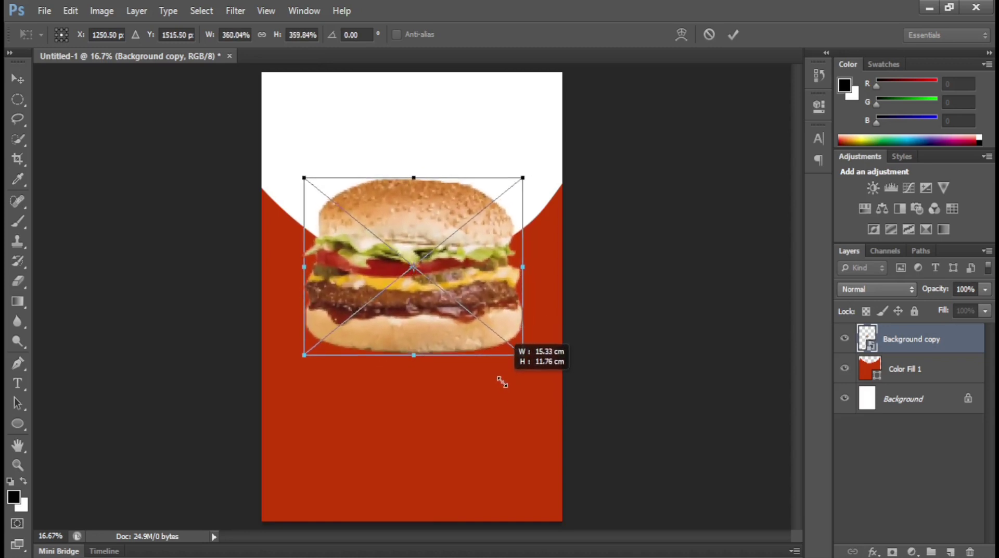
pyautogui.press('Return')
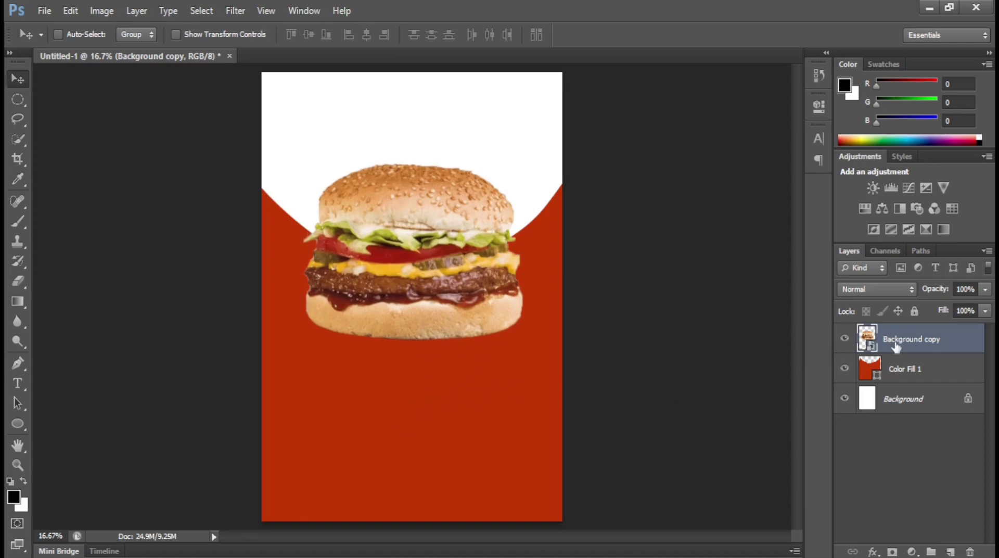
# Add a new layer above Color Fill 1 and choose the Brush Tool.
pyautogui.click(948, 372)
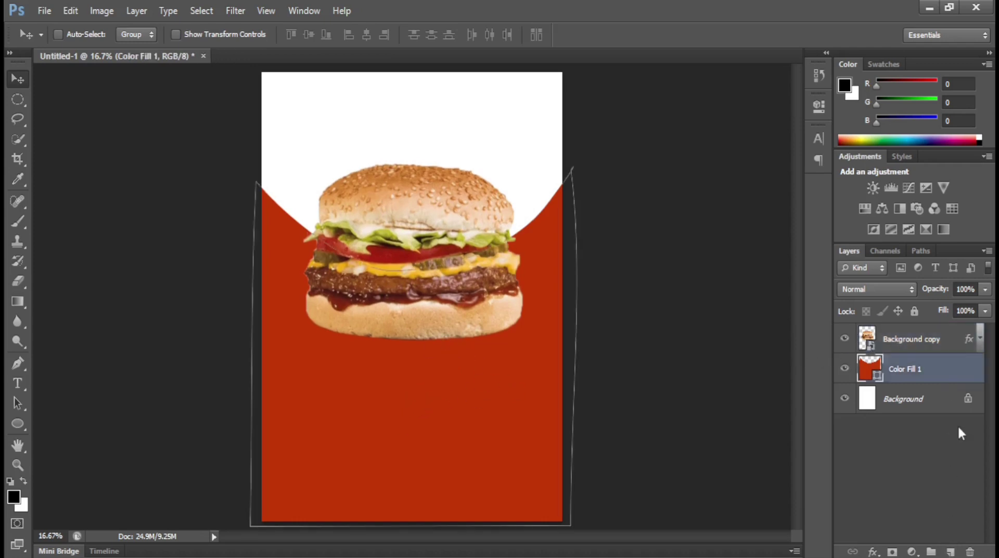
pyautogui.click(952, 552)
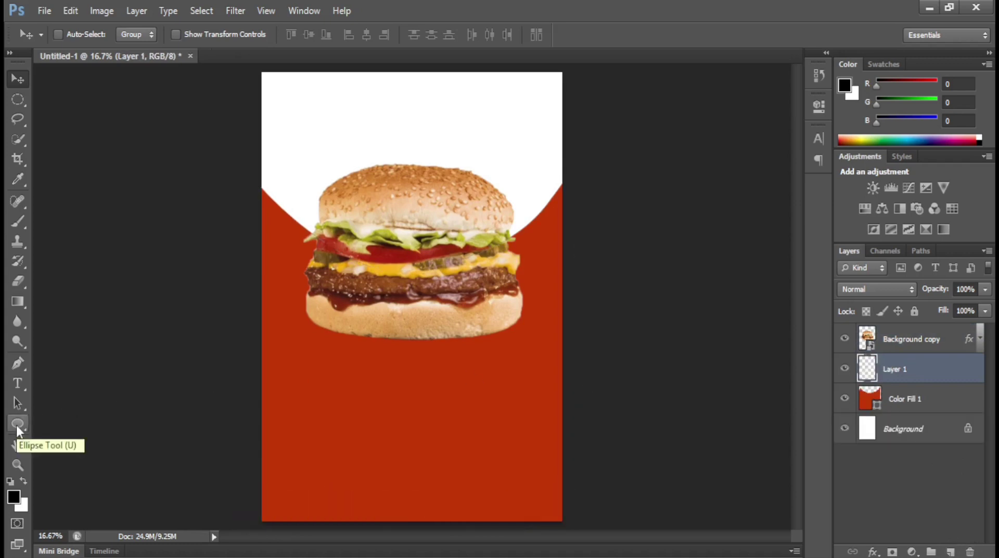
pyautogui.moveTo(18, 137); pyautogui.dragTo(47, 146)
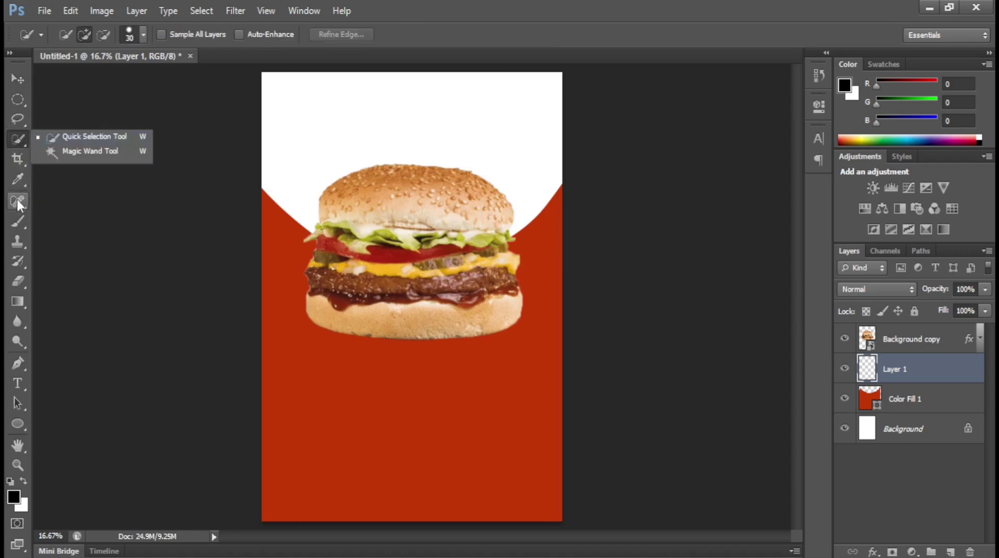
pyautogui.click(21, 224)
pyautogui.click(86, 223)
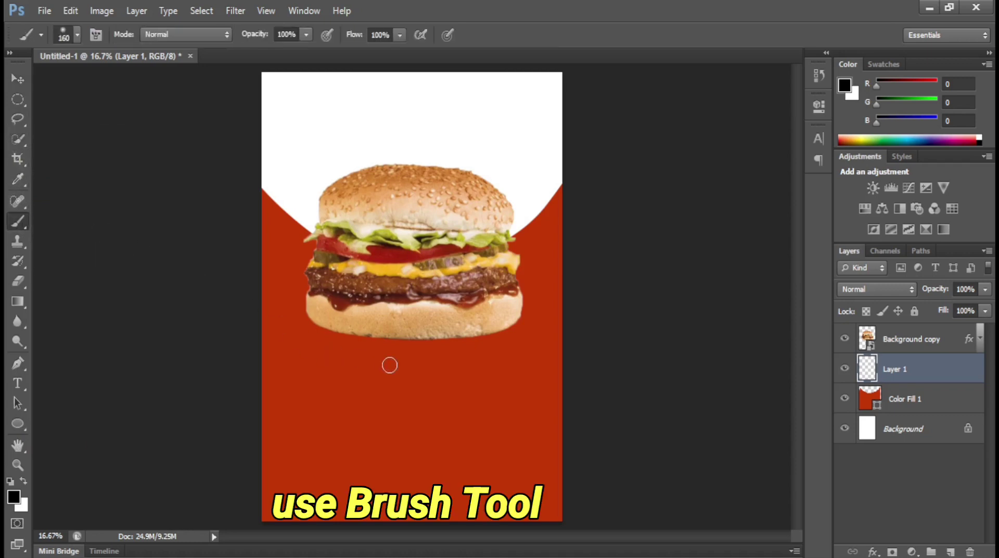
# Paint a large soft black blot at 15% hardness just below the burger.
pyautogui.click(77, 37)
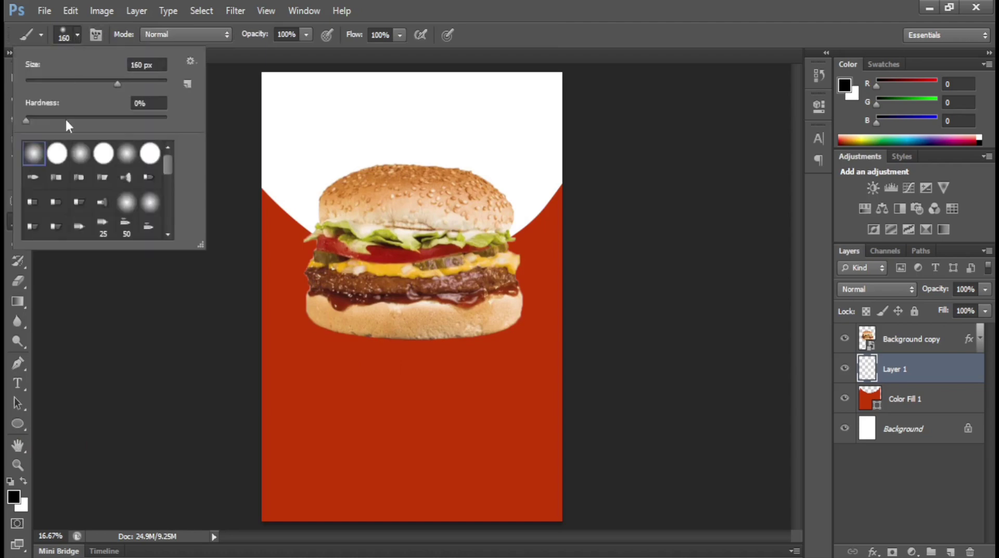
pyautogui.moveTo(26, 120); pyautogui.dragTo(82, 120)
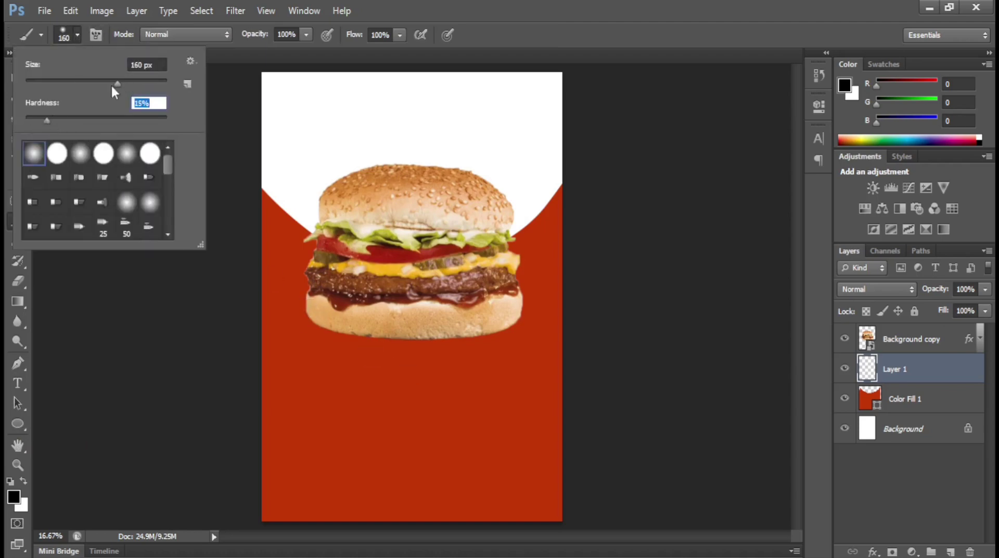
pyautogui.press('Tab')
pyautogui.press('BackSpace')
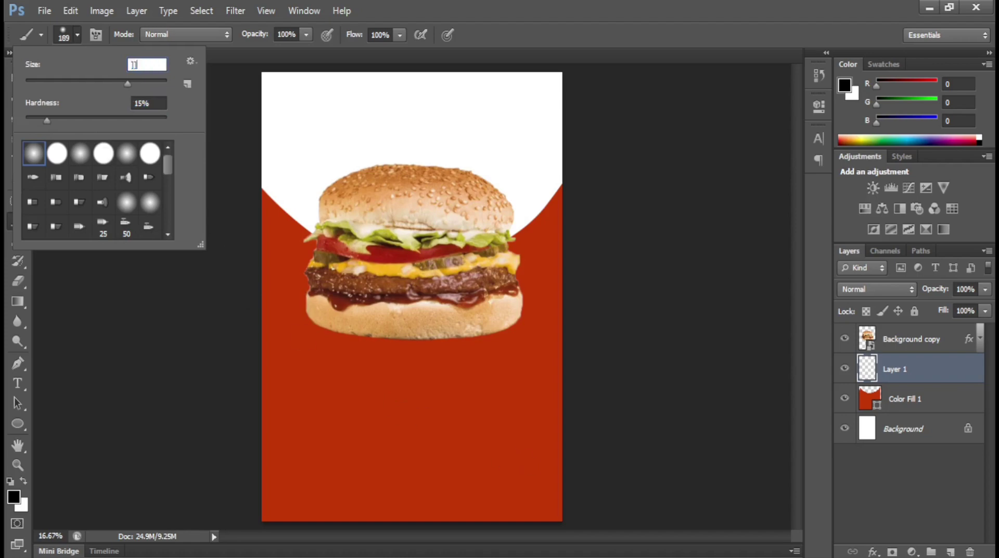
pyautogui.press('Return')
pyautogui.press(']')
pyautogui.press(']')
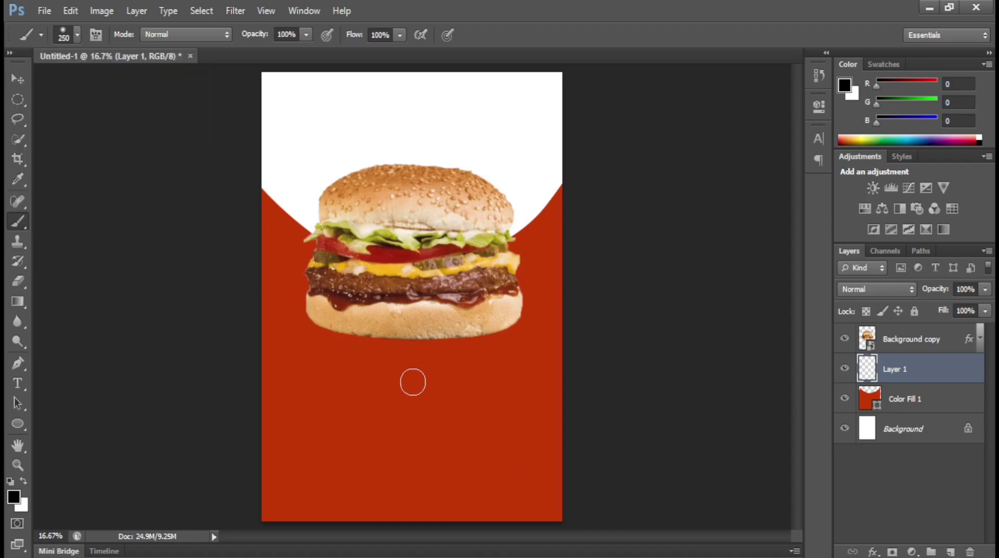
pyautogui.press(']')
pyautogui.press(']')
pyautogui.press(']')
pyautogui.press(']')
pyautogui.press(']')
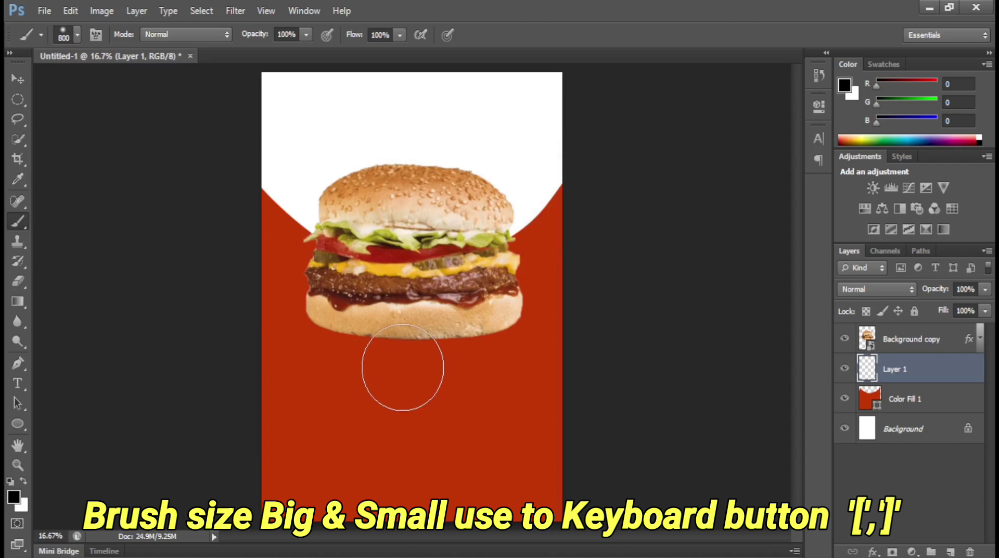
pyautogui.press(']')
pyautogui.press(']')
pyautogui.press(']')
pyautogui.press(']')
pyautogui.press(']')
pyautogui.press(']')
pyautogui.press(']')
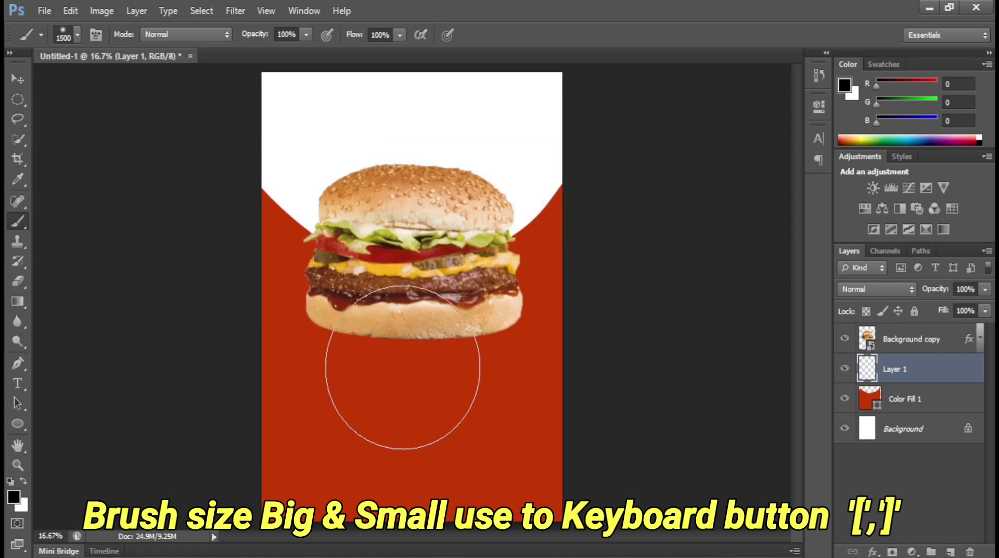
pyautogui.press(']')
pyautogui.press(']')
pyautogui.press(']')
pyautogui.press(']')
pyautogui.press(']')
pyautogui.press(']')
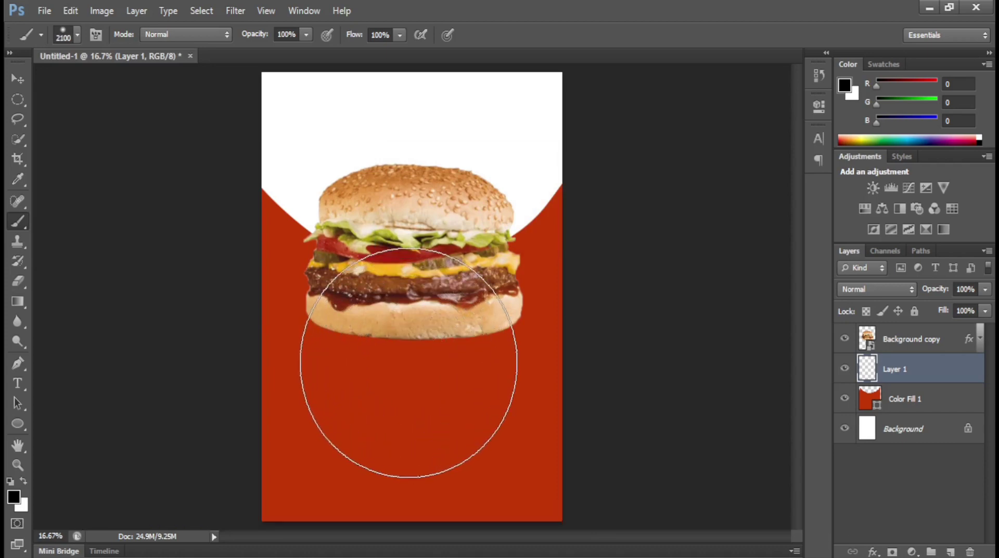
pyautogui.click(408, 362)
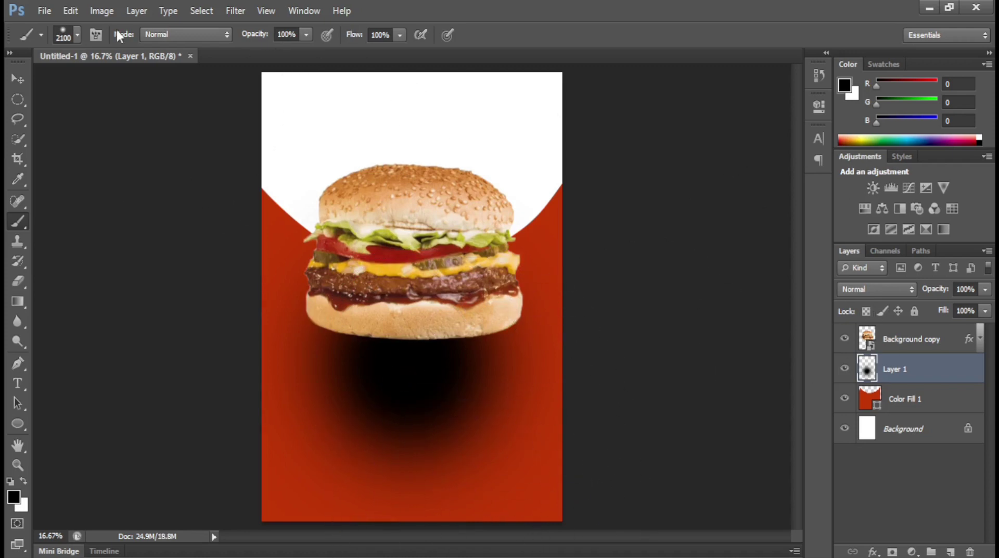
pyautogui.click(16, 80)
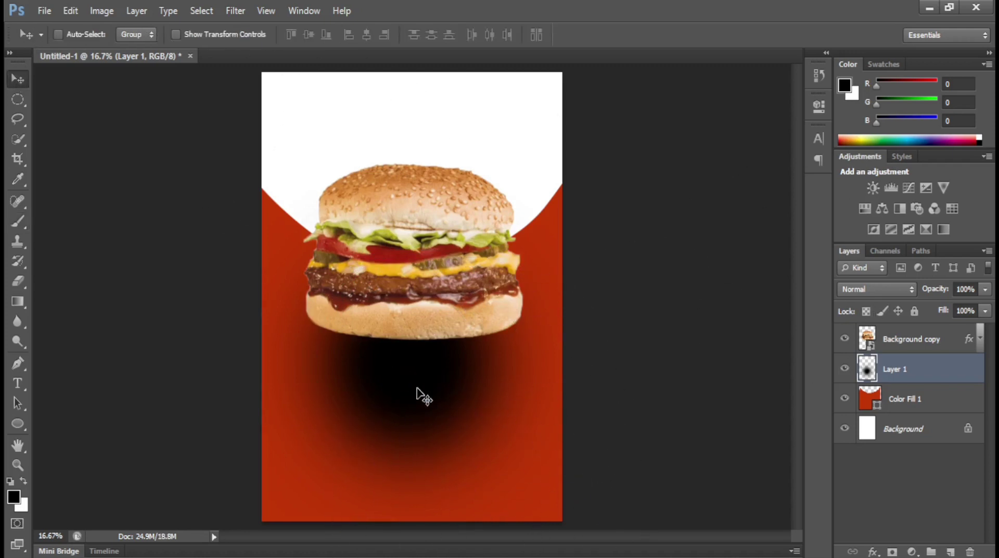
# Transform the black blot into a wide flat oval under the burger and lower its fill.
pyautogui.hotkey('ctrl', 't')
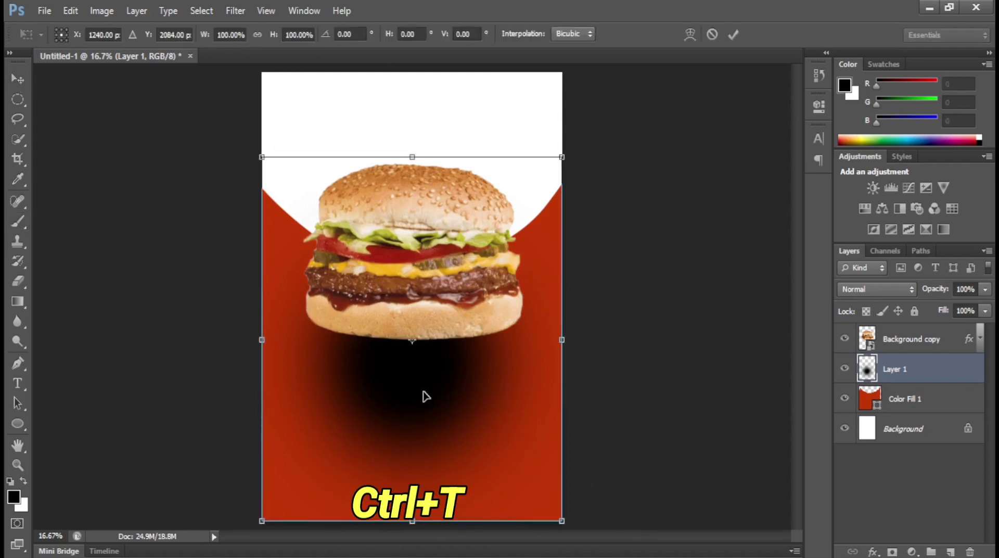
pyautogui.moveTo(563, 521)
pyautogui.mouseDown()
pyautogui.moveTo(532, 447)
pyautogui.moveTo(486, 435)
pyautogui.mouseUp()
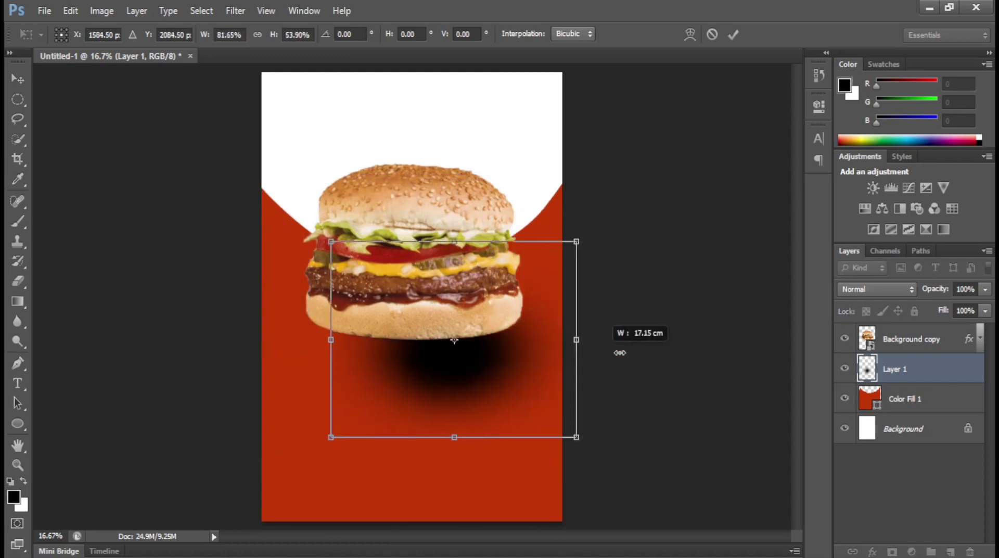
pyautogui.moveTo(486, 341); pyautogui.dragTo(766, 341)
pyautogui.moveTo(720, 365); pyautogui.dragTo(569, 361)
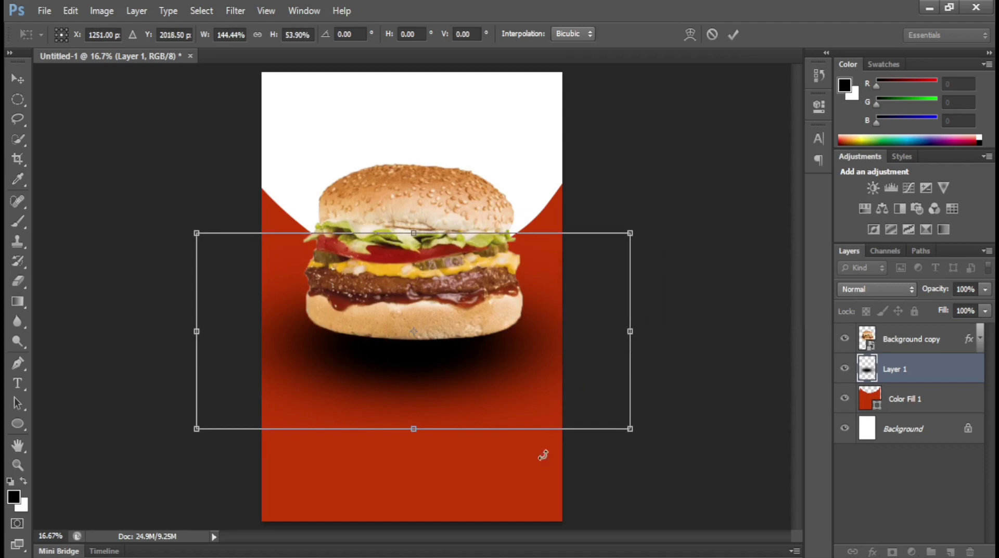
pyautogui.moveTo(414, 429); pyautogui.dragTo(413, 327)
pyautogui.moveTo(631, 280)
pyautogui.mouseDown()
pyautogui.moveTo(562, 281)
pyautogui.moveTo(591, 370)
pyautogui.mouseUp()
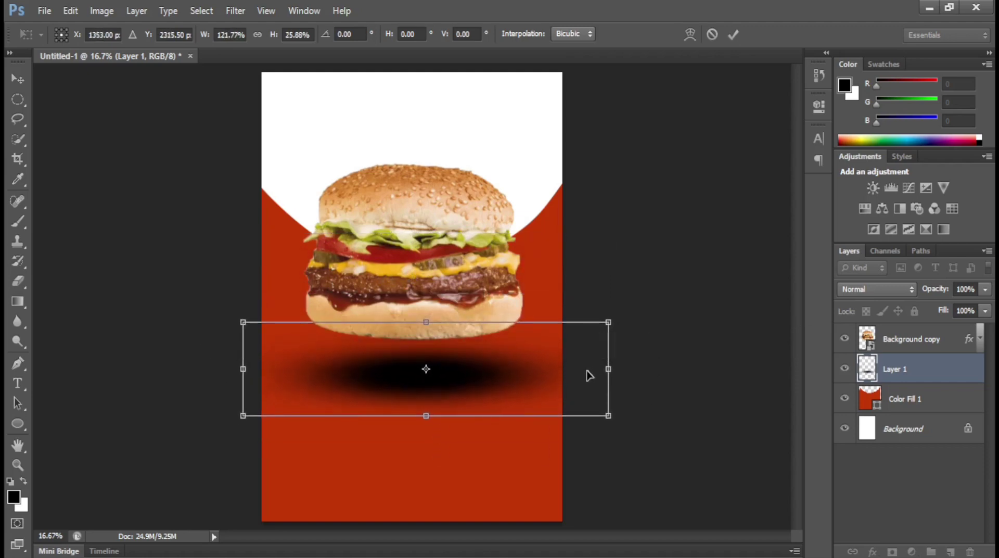
pyautogui.press('Return')
pyautogui.moveTo(985, 314); pyautogui.dragTo(963, 308)
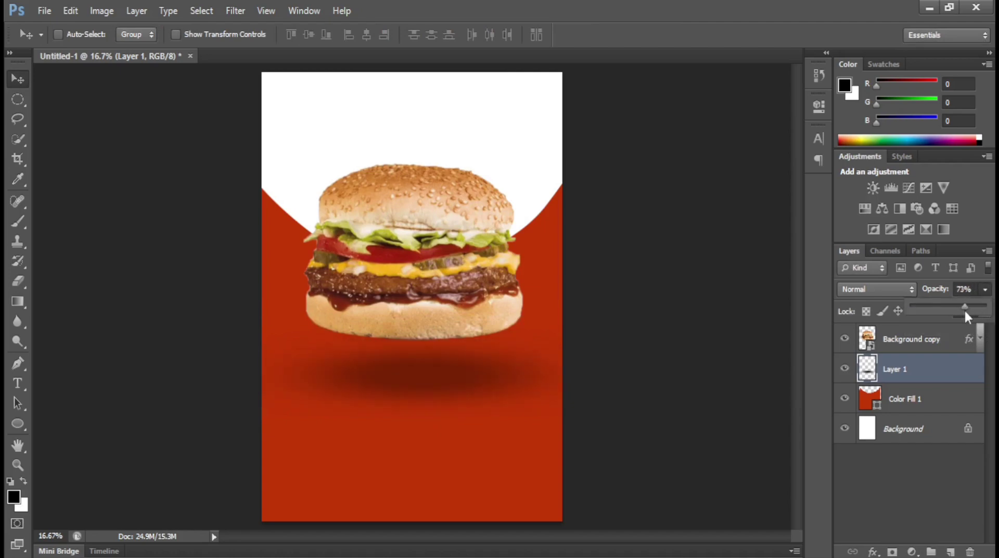
# Squash and narrow the shadow oval further, and set its opacity to 100%.
pyautogui.hotkey('ctrl', 't')
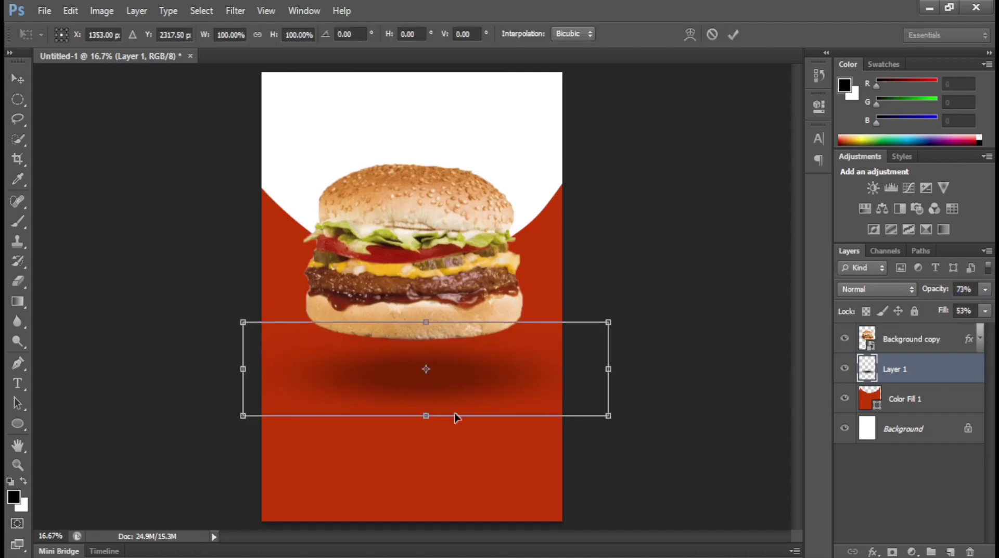
pyautogui.moveTo(458, 417)
pyautogui.mouseDown()
pyautogui.moveTo(480, 361)
pyautogui.moveTo(502, 357)
pyautogui.mouseUp()
pyautogui.press('Return')
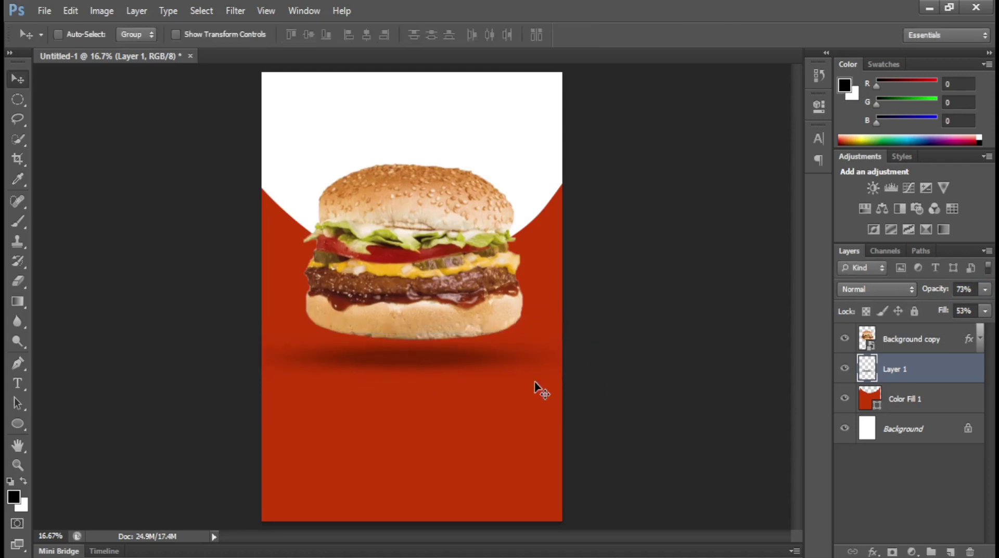
pyautogui.hotkey('ctrl', 't')
pyautogui.moveTo(603, 354); pyautogui.dragTo(551, 358)
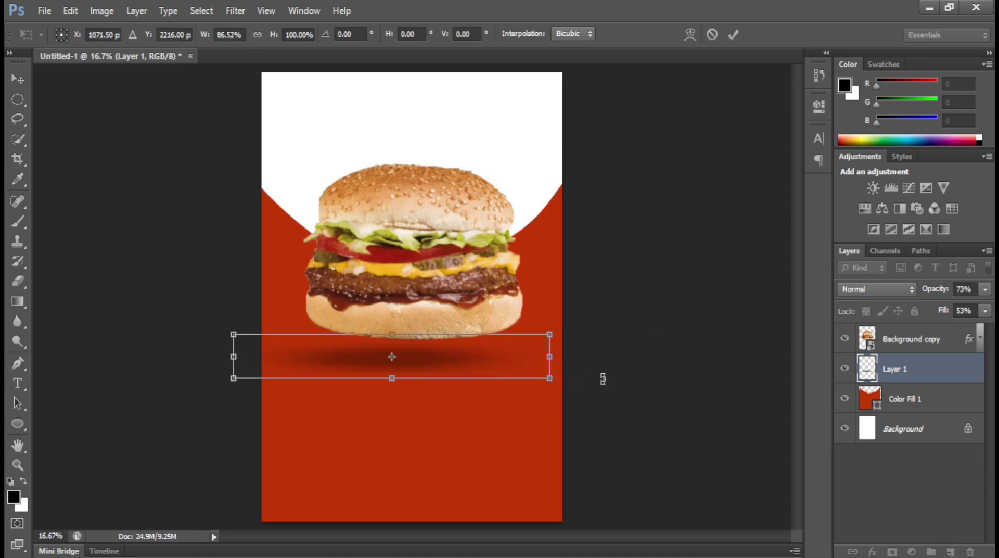
pyautogui.press('Return')
pyautogui.click(985, 289)
pyautogui.moveTo(969, 306); pyautogui.dragTo(989, 306)
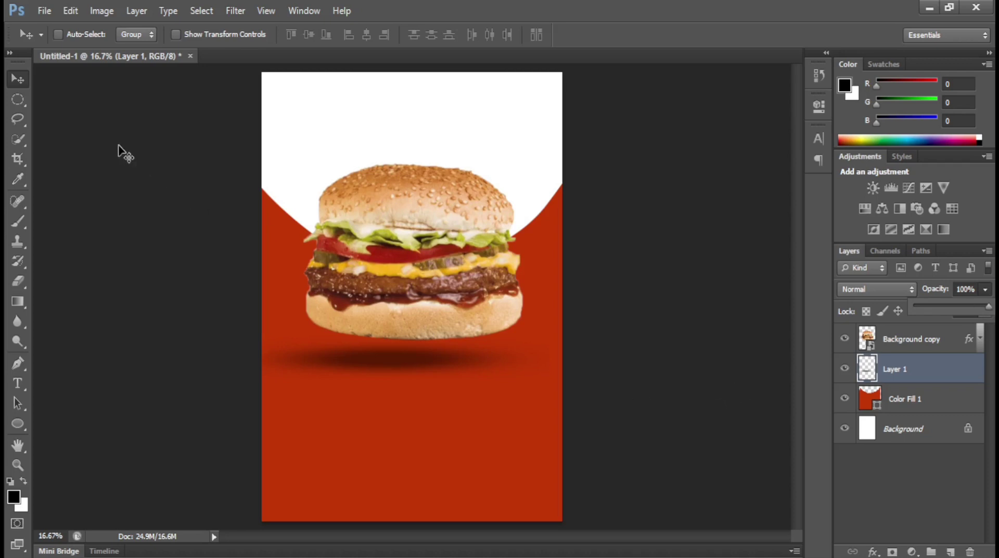
# Duplicate the Background layer and fill the white top area black with the Paint Bucket.
pyautogui.click(14, 83)
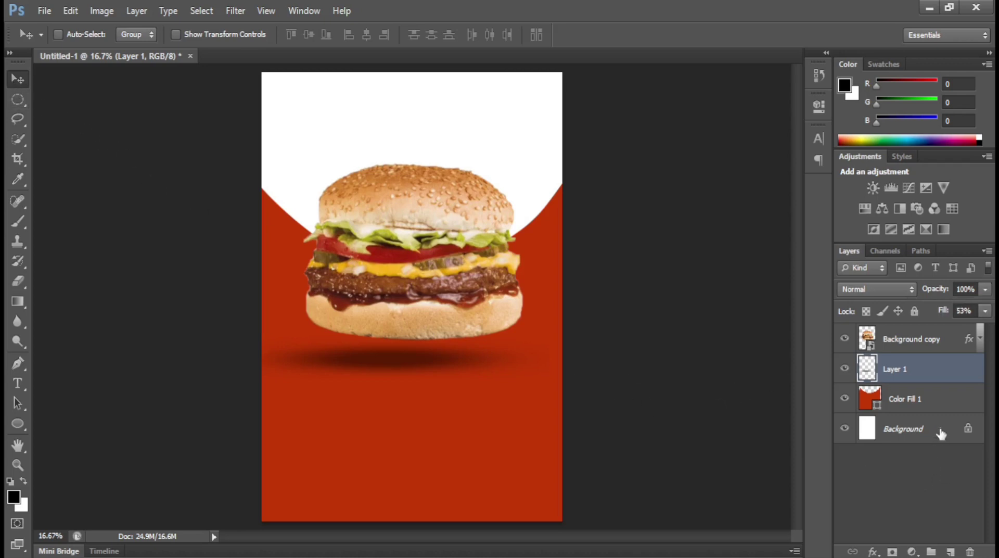
pyautogui.click(928, 347)
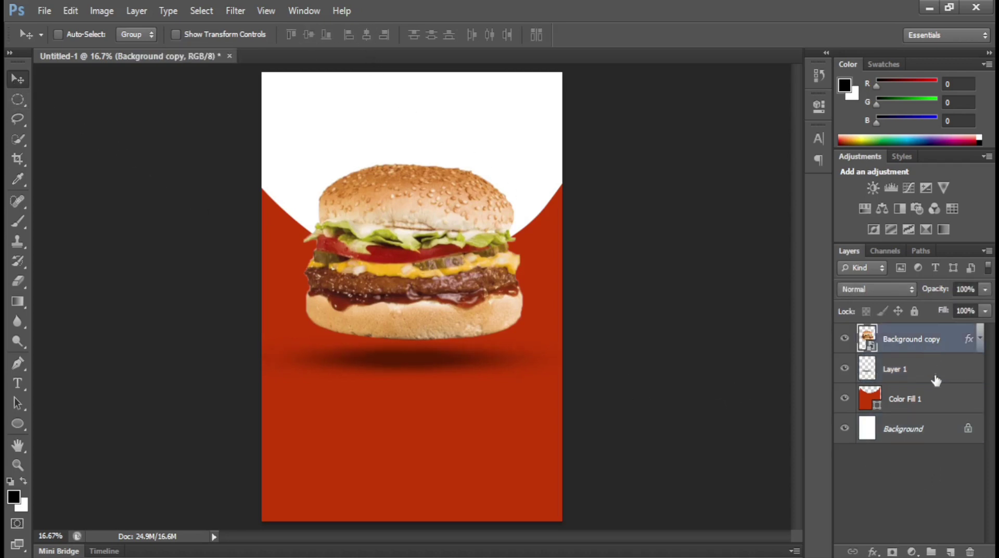
pyautogui.click(931, 378)
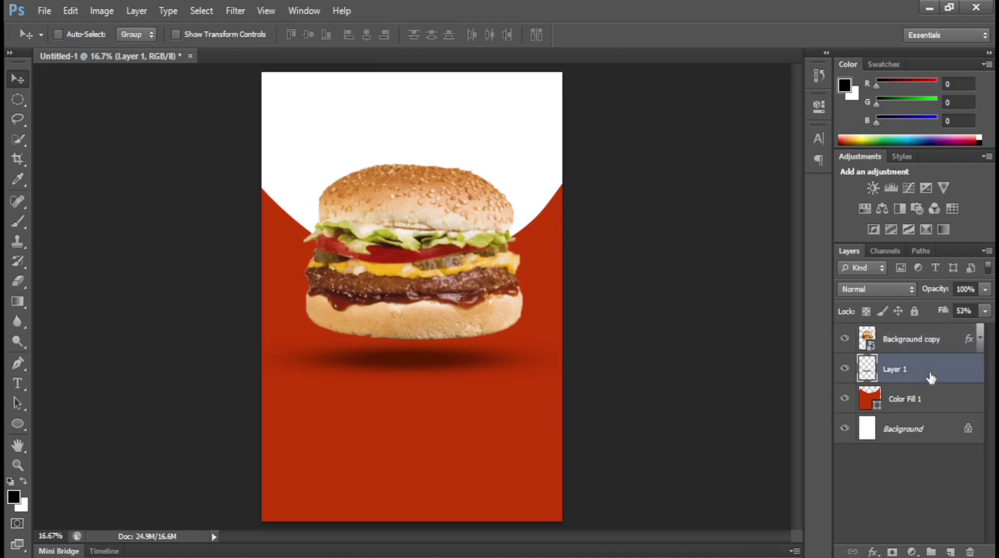
pyautogui.click(927, 429)
pyautogui.hotkey('ctrl', 'j')
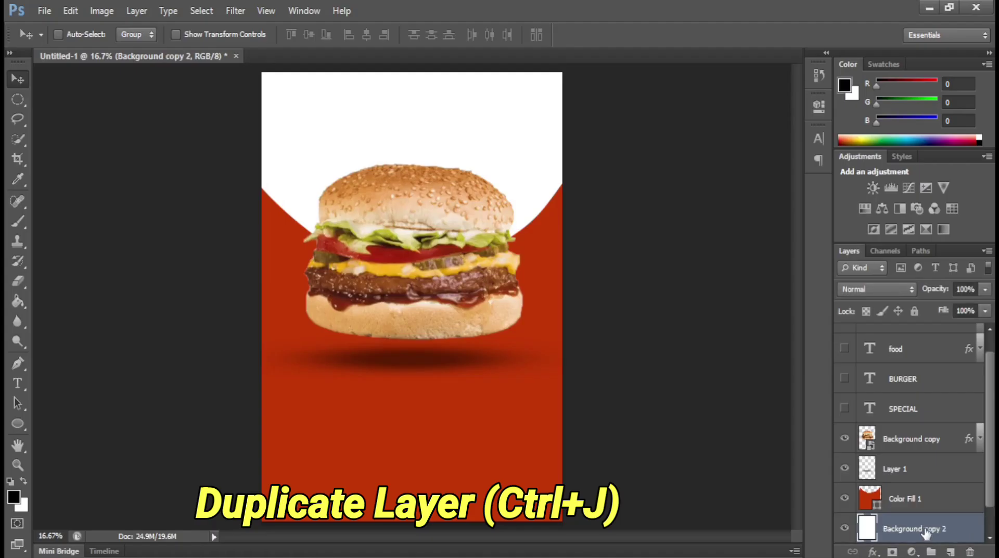
pyautogui.scroll(-1, 910, 520)
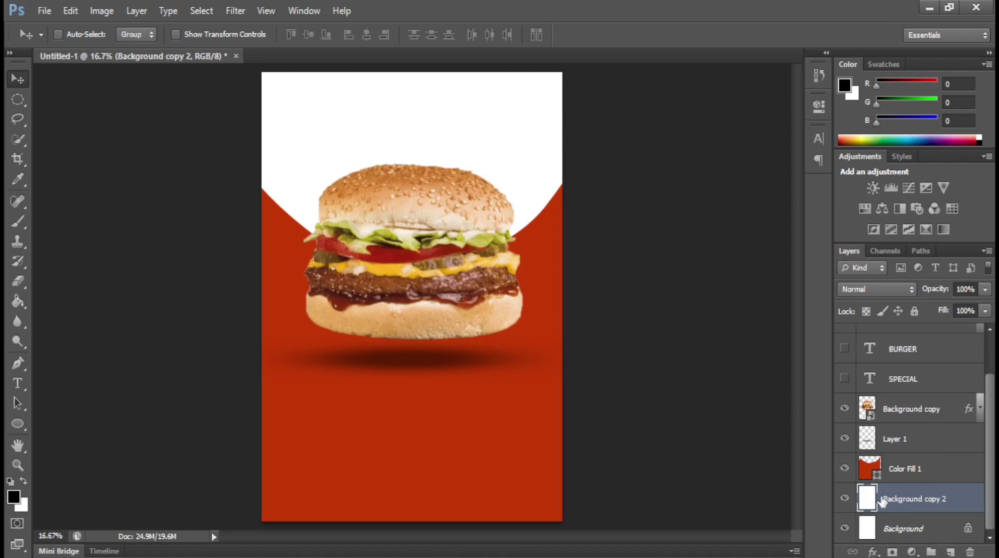
pyautogui.click(17, 305)
pyautogui.click(451, 127)
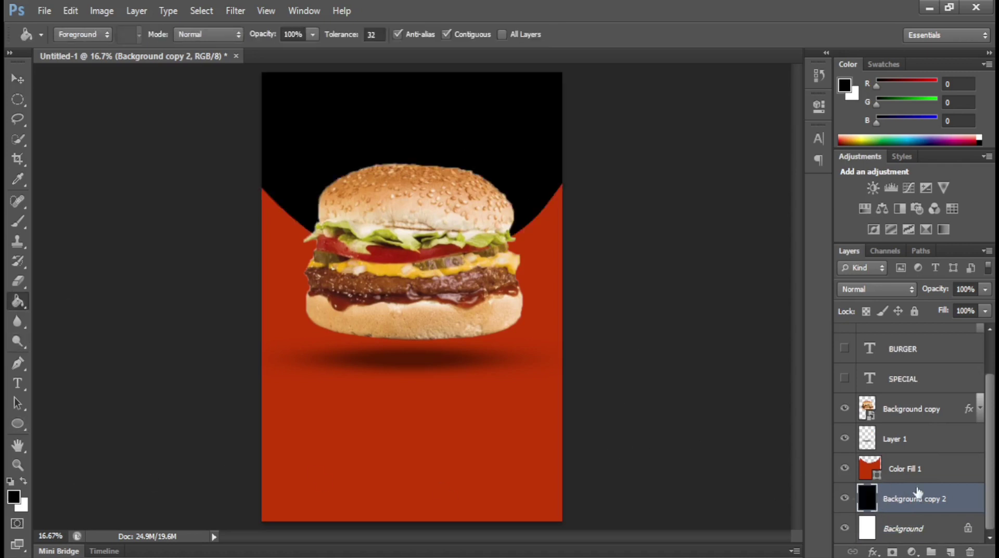
# Set the shadow layer, Layer 1, to 85% opacity and 84% fill.
pyautogui.click(890, 451)
pyautogui.click(984, 311)
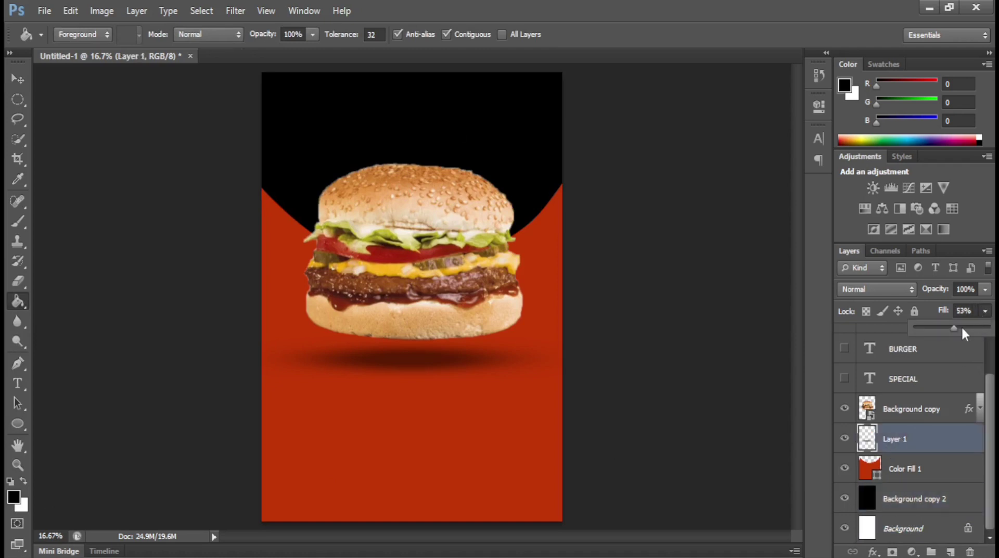
pyautogui.moveTo(961, 326); pyautogui.dragTo(982, 327)
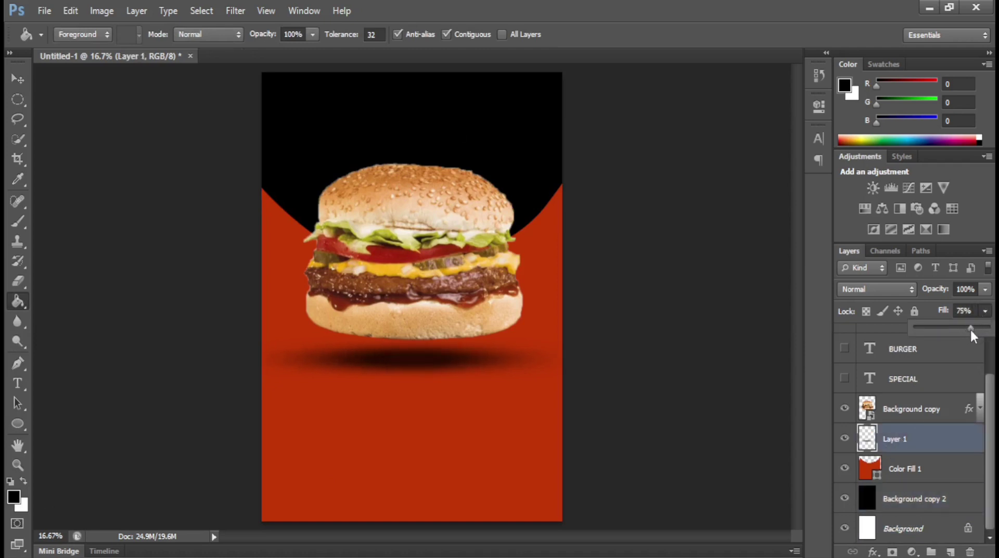
pyautogui.click(986, 289)
pyautogui.moveTo(985, 306)
pyautogui.mouseDown()
pyautogui.moveTo(973, 305)
pyautogui.moveTo(977, 325)
pyautogui.mouseUp()
pyautogui.click(986, 310)
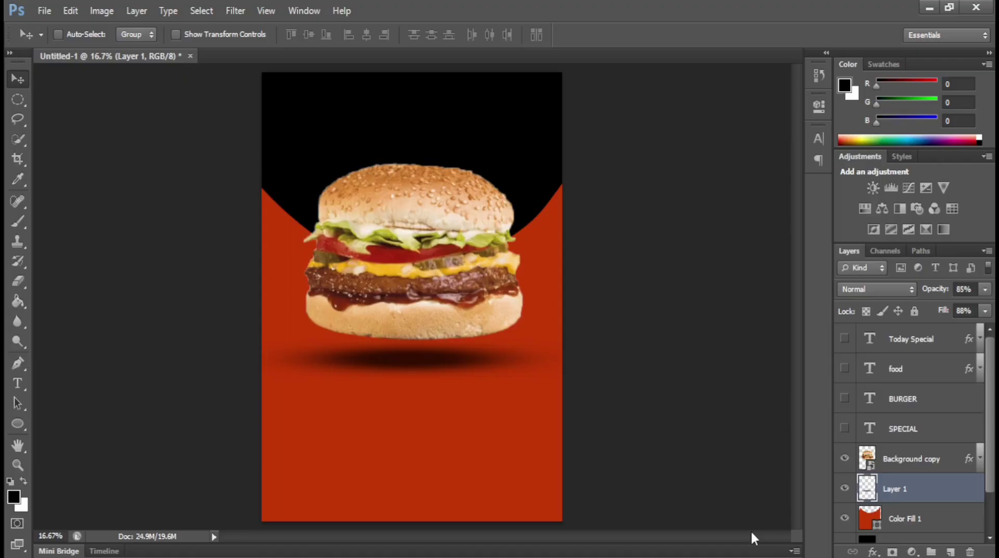
# Reveal the SPECIAL, BURGER, Today Special and FOOD text layers, then select Background copy.
pyautogui.click(844, 429)
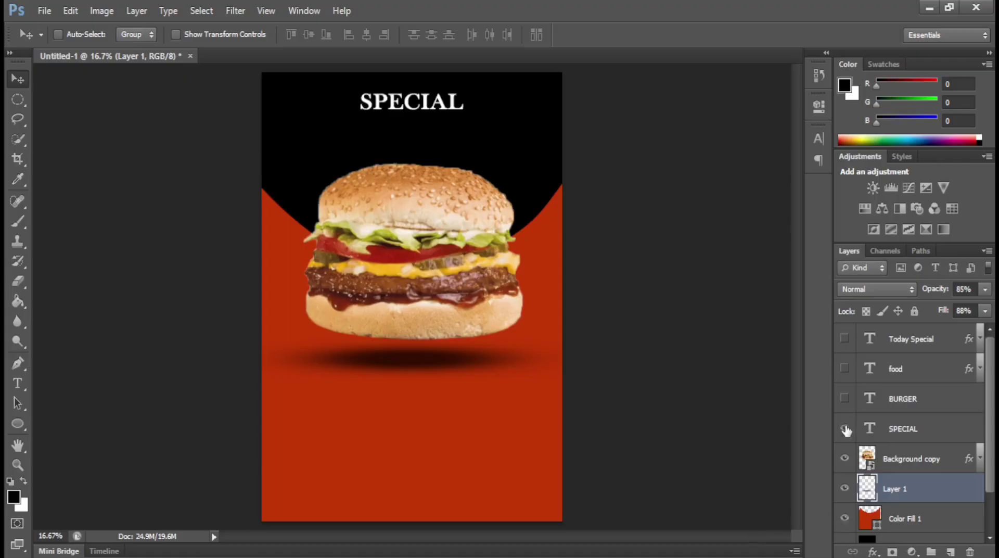
pyautogui.click(845, 399)
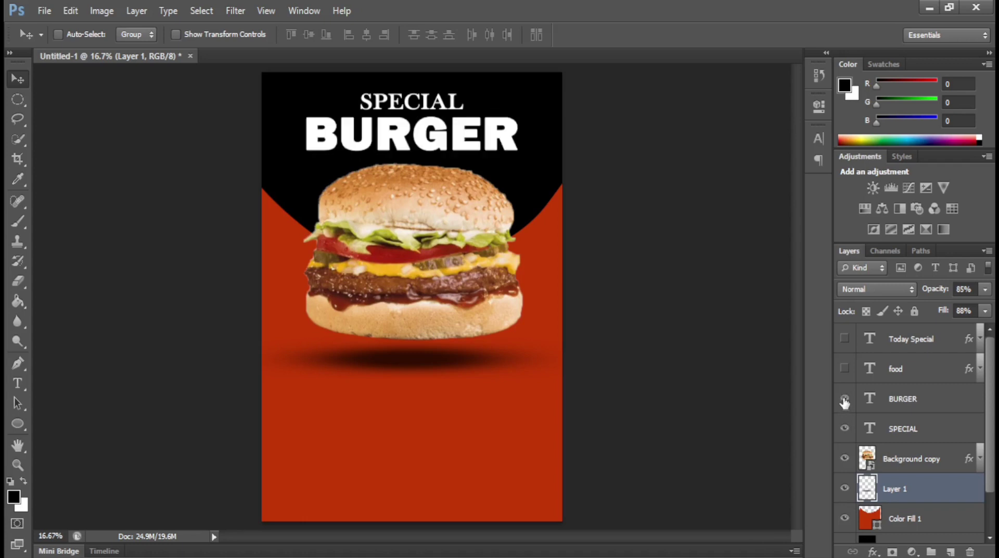
pyautogui.click(845, 339)
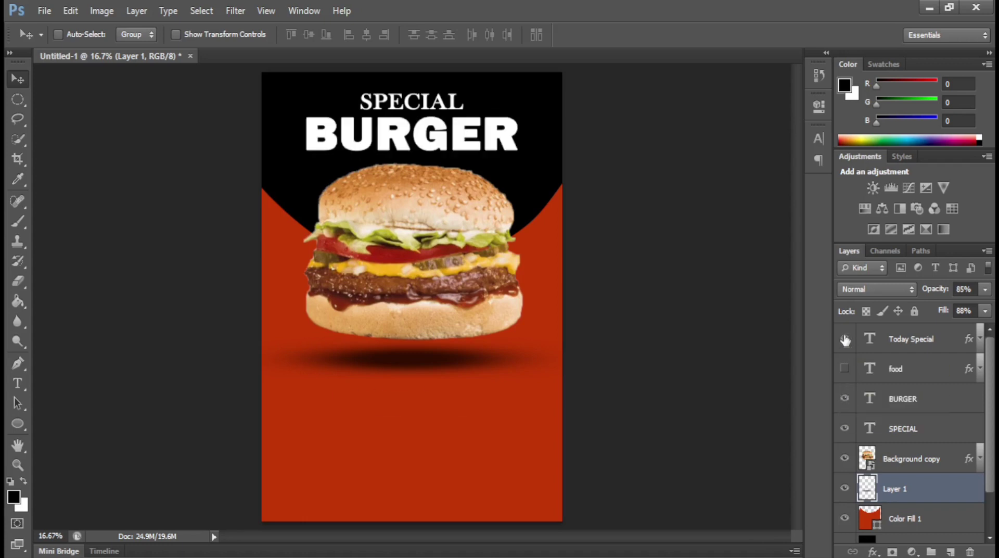
pyautogui.click(845, 368)
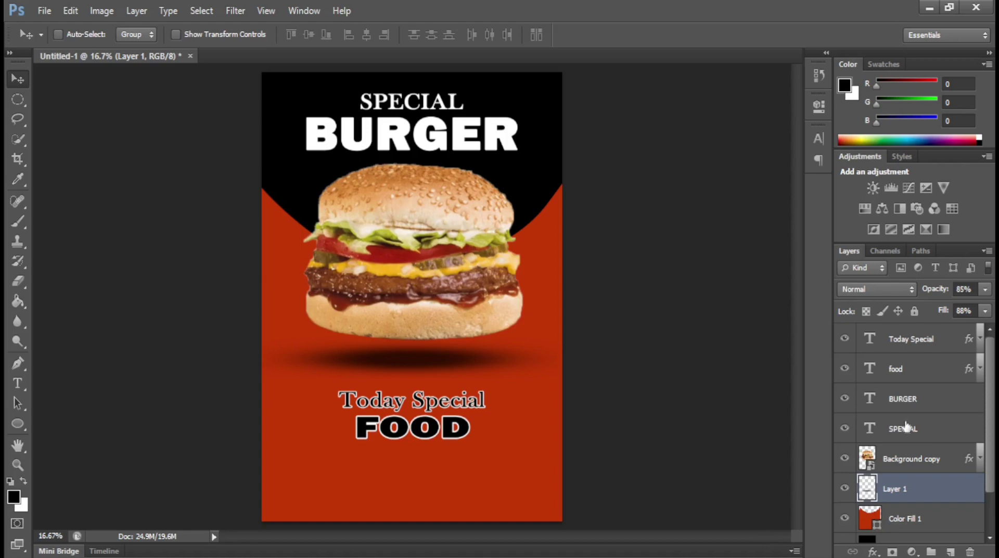
pyautogui.click(917, 340)
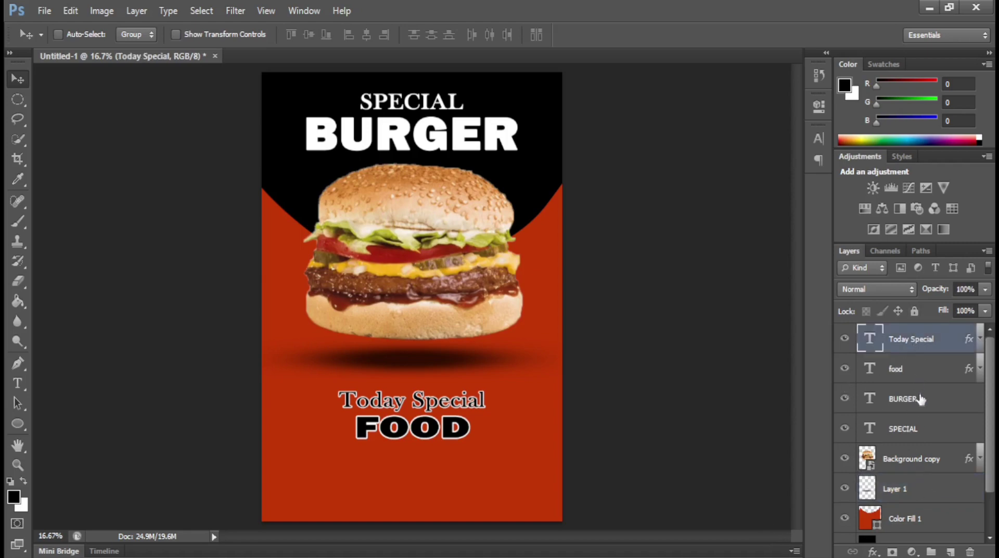
pyautogui.click(946, 460)
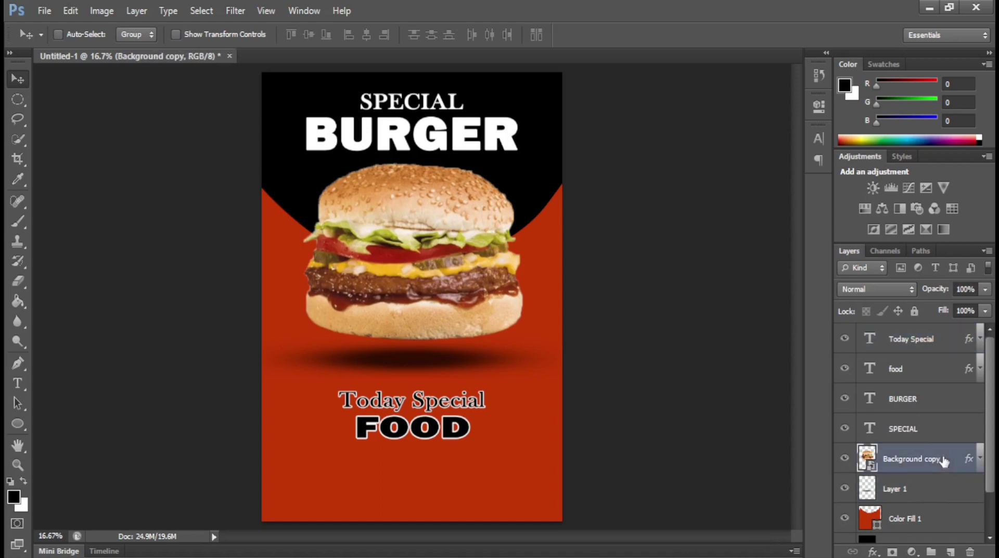
# Add a new layer and marquee-select a thin strip down the poster's left edge.
pyautogui.click(951, 551)
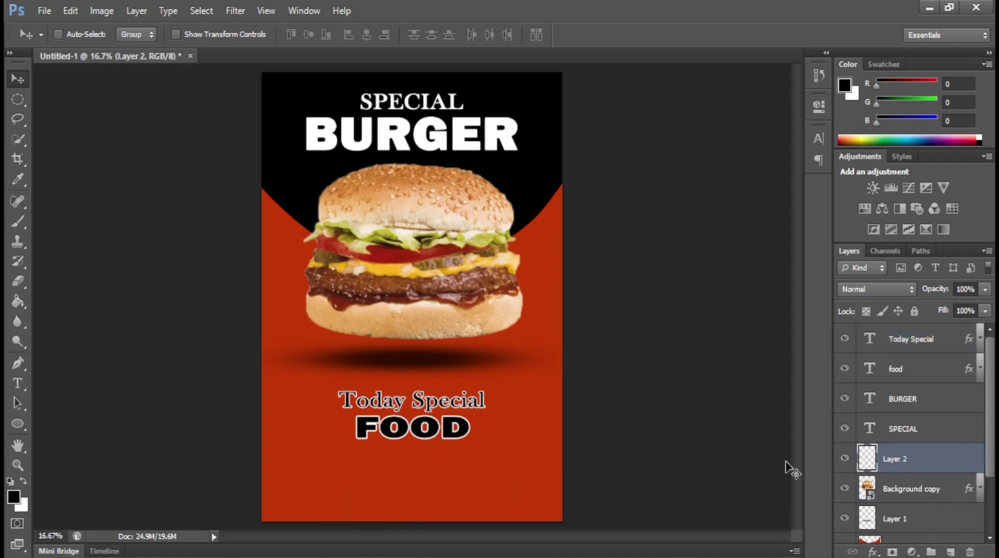
pyautogui.click(20, 100)
pyautogui.click(98, 97)
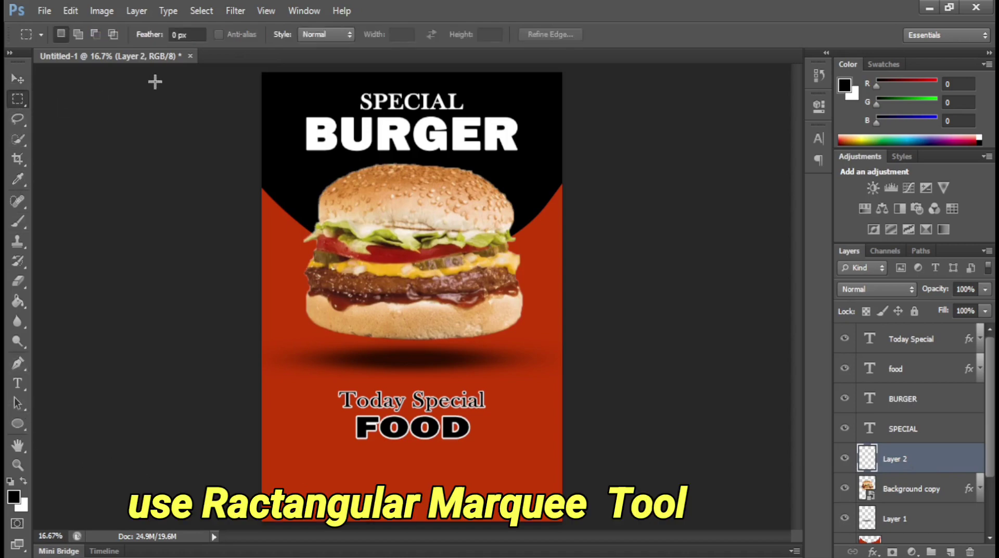
pyautogui.moveTo(264, 75); pyautogui.dragTo(269, 520)
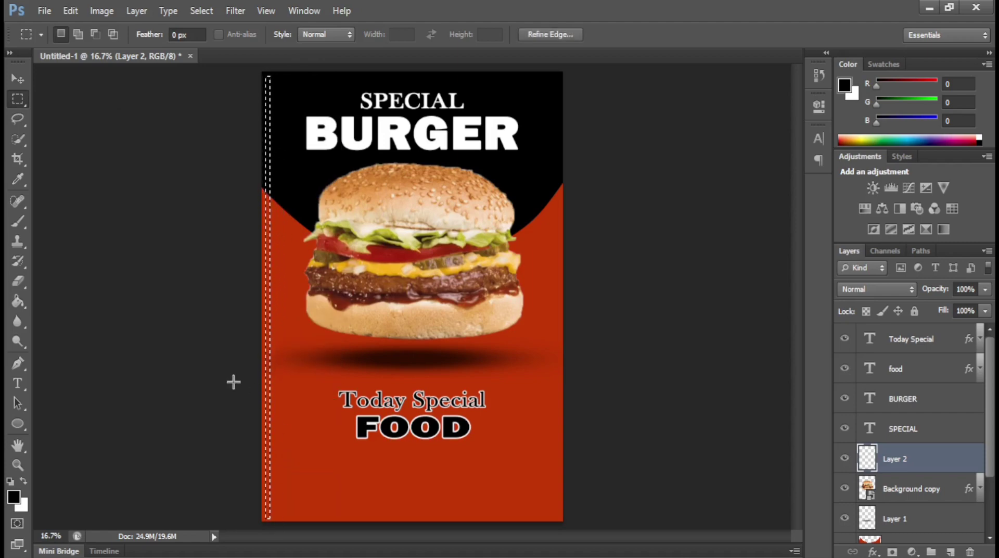
# Fill the left-edge strip with orange #ff9400.
pyautogui.moveTo(19, 302); pyautogui.dragTo(73, 313)
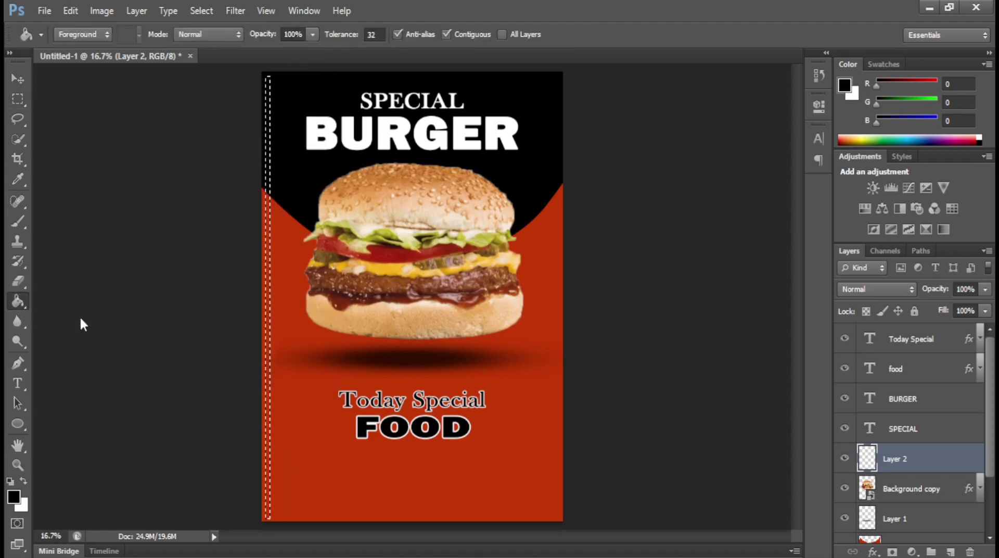
pyautogui.click(14, 499)
pyautogui.doubleClick(749, 413)
pyautogui.write('ff9400')
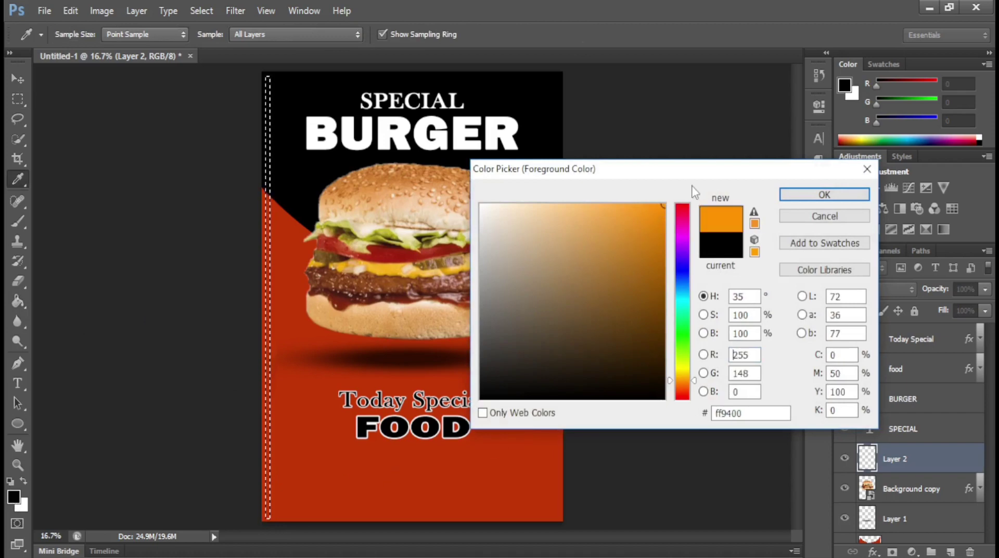
pyautogui.click(806, 200)
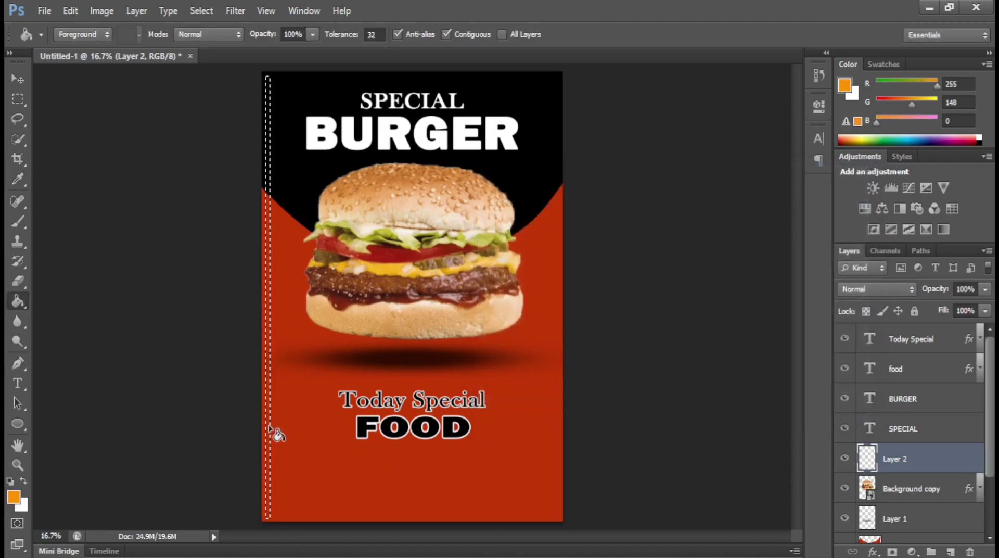
pyautogui.click(269, 440)
# Deselect and free-transform the orange strip, narrowing it to about a third.
pyautogui.click(18, 78)
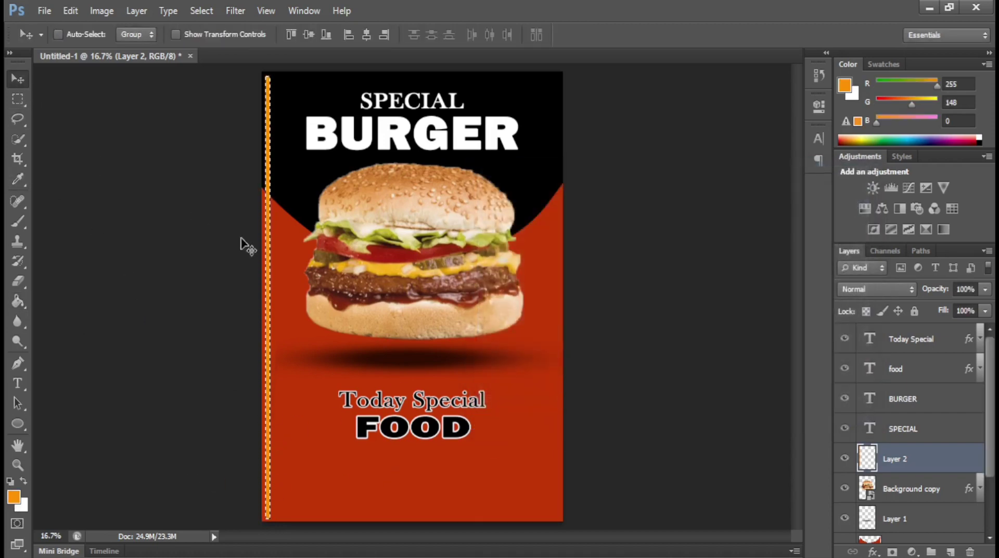
pyautogui.hotkey('ctrl', 'd')
pyautogui.hotkey('ctrl', 't')
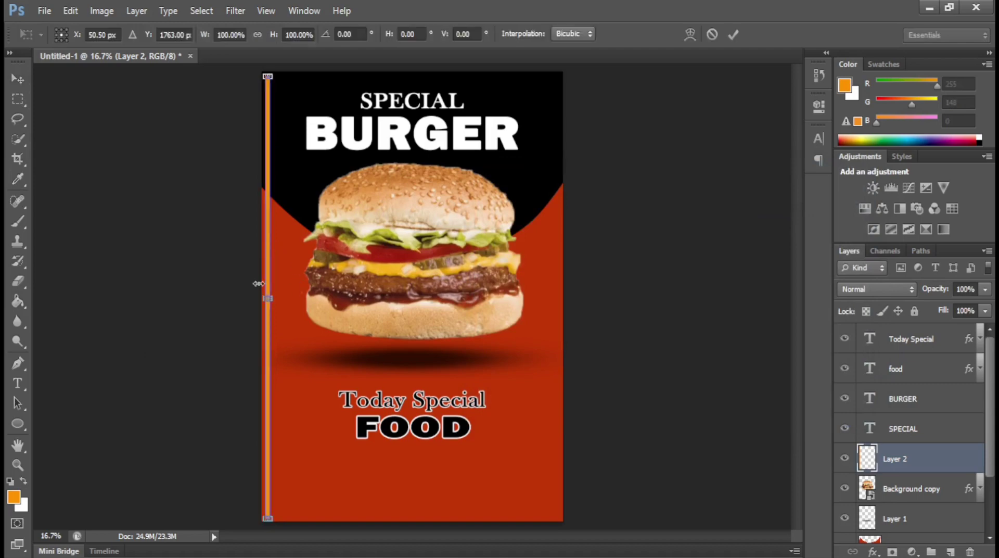
pyautogui.hotkey('ctrl', '+')
pyautogui.hotkey('ctrl', '+')
pyautogui.hotkey('ctrl', '+')
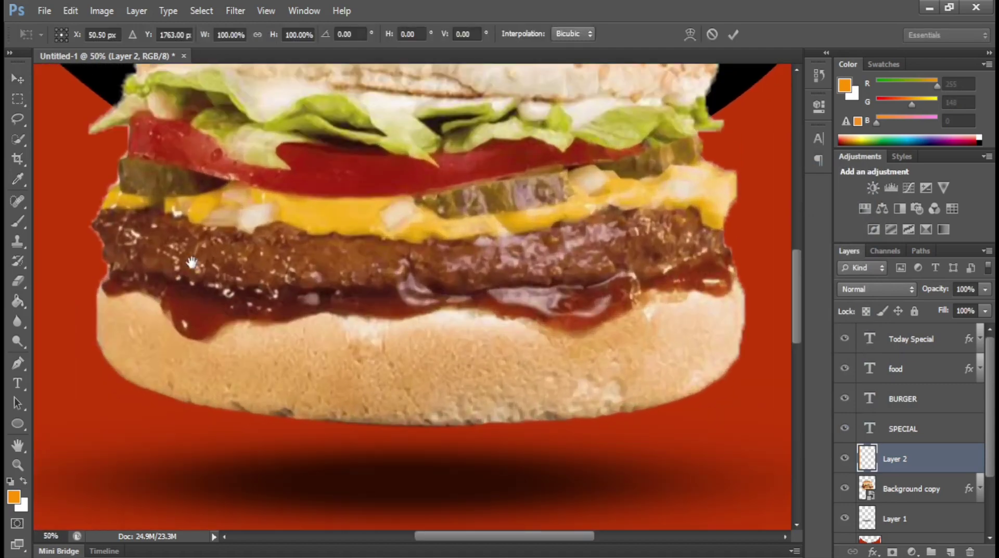
pyautogui.moveTo(191, 263); pyautogui.dragTo(506, 371)
pyautogui.moveTo(398, 352); pyautogui.dragTo(385, 360)
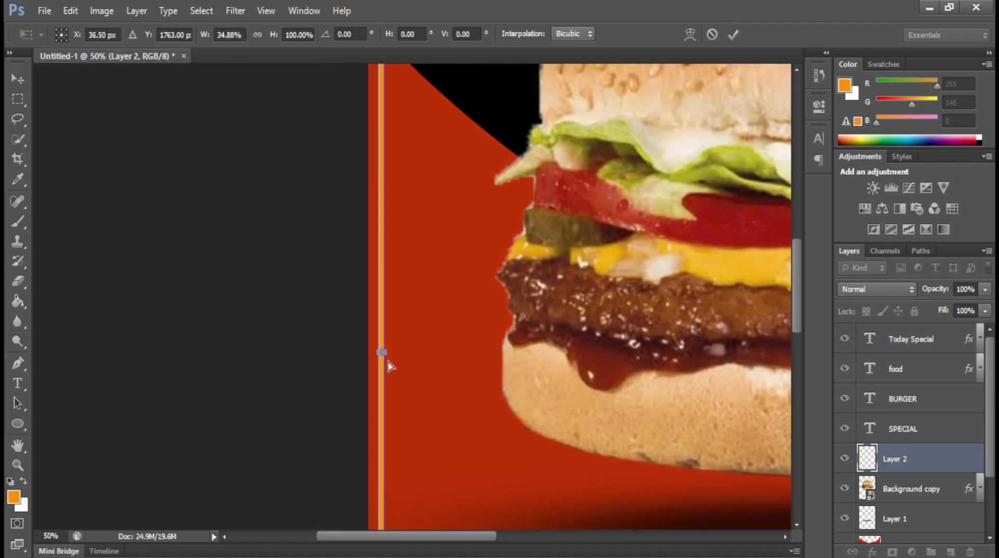
# Stretch the orange strip to the poster's full height and commit the transform.
pyautogui.scroll(5, 385, 359)
pyautogui.scroll(3, 415, 122)
pyautogui.scroll(3, 432, 156)
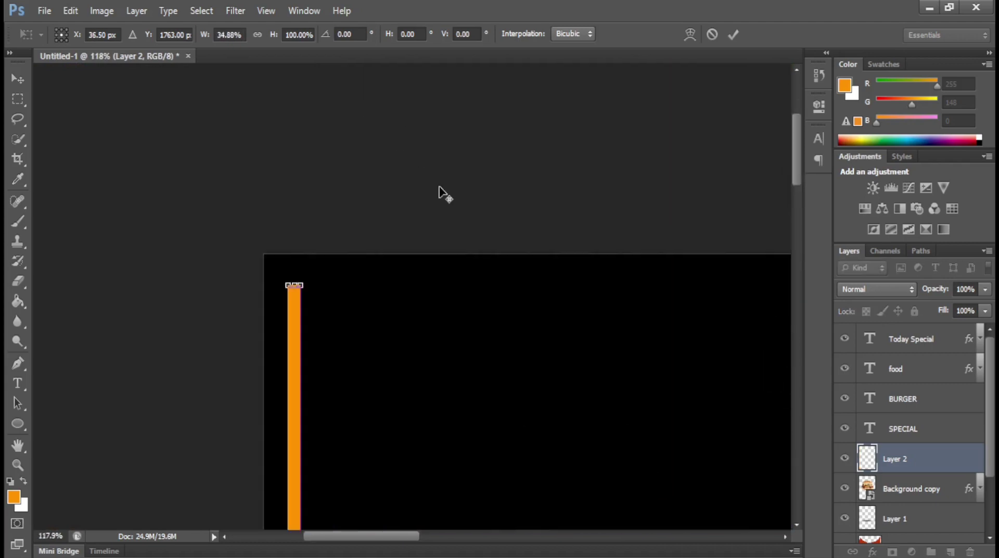
pyautogui.scroll(2, 333, 261)
pyautogui.moveTo(231, 336); pyautogui.dragTo(222, 316)
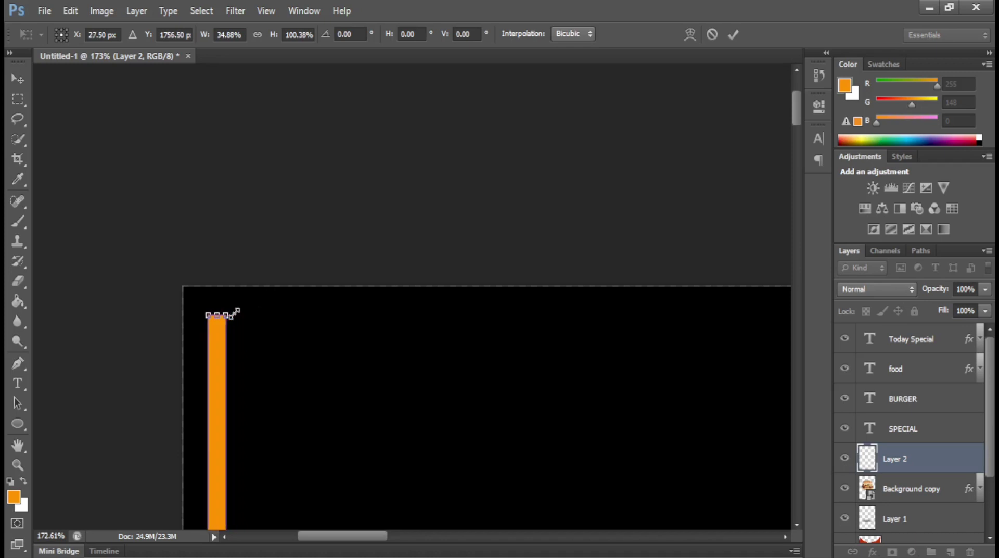
pyautogui.scroll(-5, 297, 347)
pyautogui.scroll(-5, 299, 359)
pyautogui.scroll(-5, 318, 390)
pyautogui.scroll(-3, 328, 414)
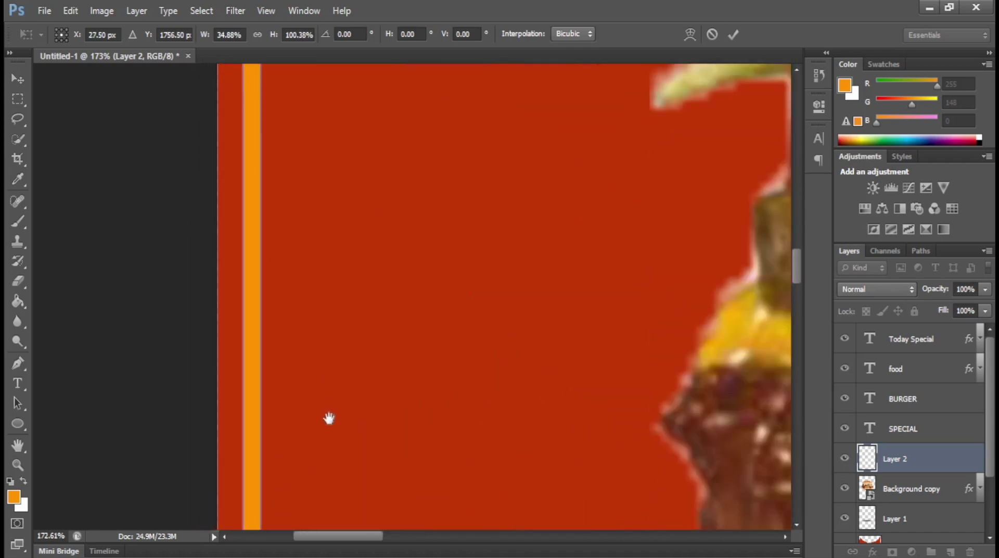
pyautogui.rightClick(337, 432)
pyautogui.scroll(-3, 341, 384)
pyautogui.scroll(-3, 714, 357)
pyautogui.hscroll(-2, 377, 408)
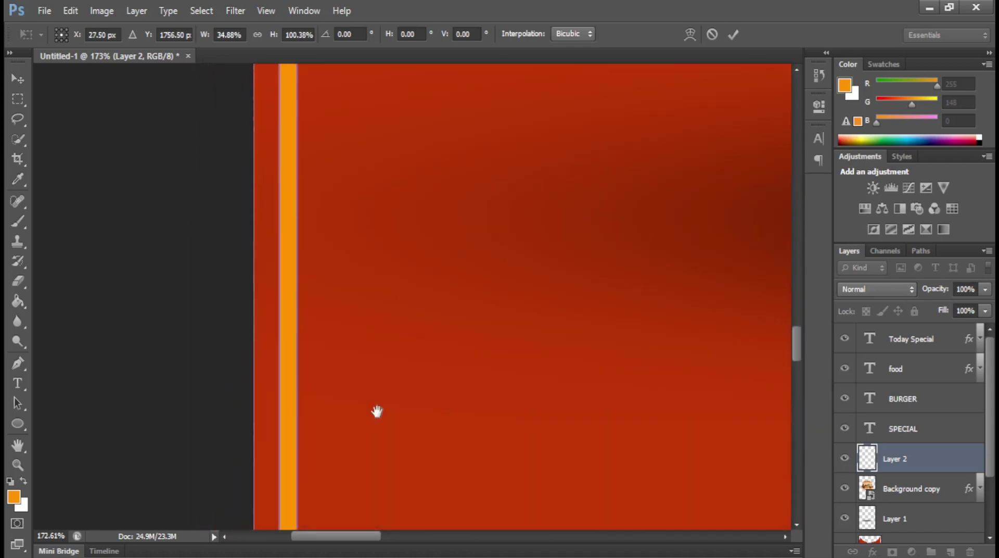
pyautogui.moveTo(377, 408)
pyautogui.mouseDown()
pyautogui.moveTo(401, 357)
pyautogui.moveTo(408, 363)
pyautogui.mouseUp()
pyautogui.moveTo(797, 428); pyautogui.dragTo(796, 485)
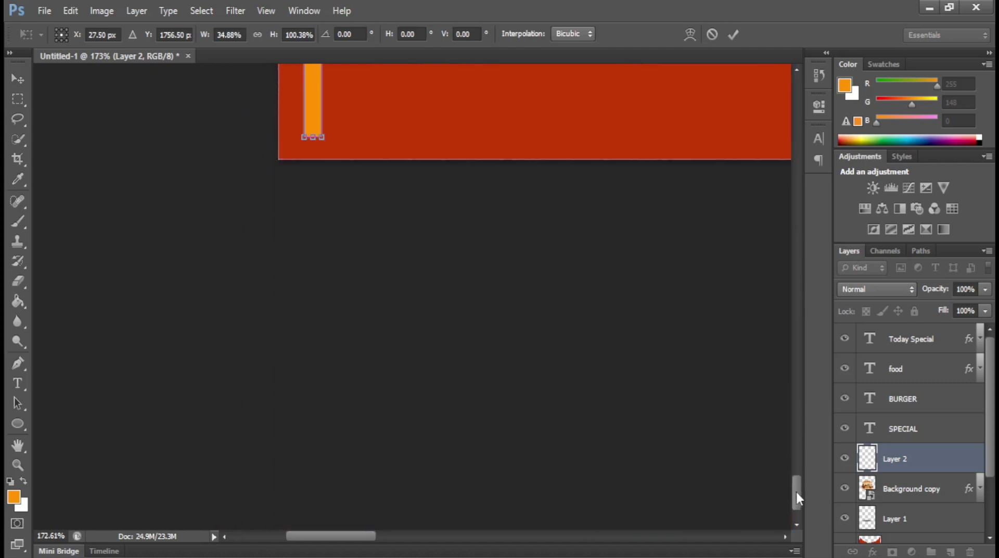
pyautogui.hotkey('ctrl', '0')
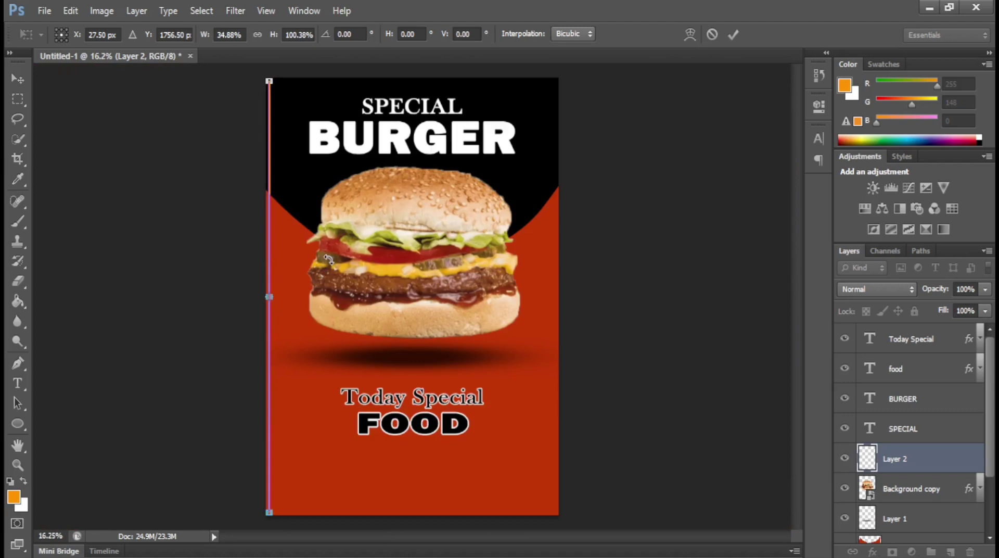
pyautogui.press('Return')
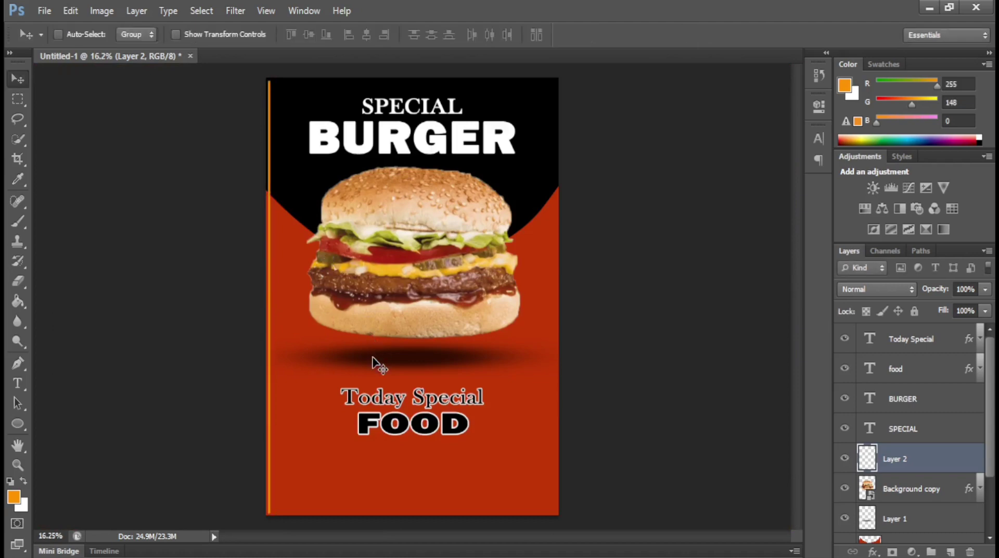
# Duplicate Layer 2 and move the copy to the right edge, nudged slightly inward.
pyautogui.rightClick(917, 457)
pyautogui.click(791, 82)
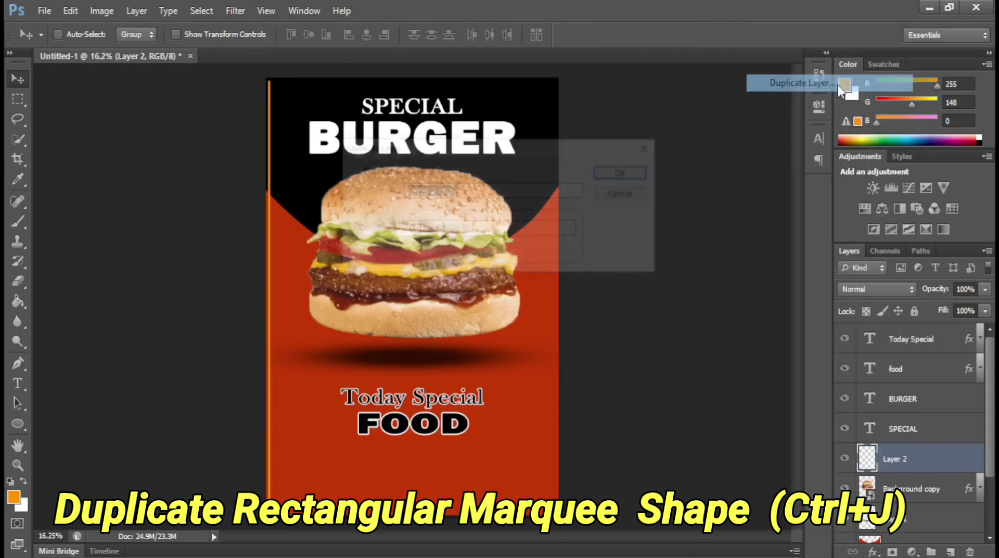
pyautogui.click(606, 174)
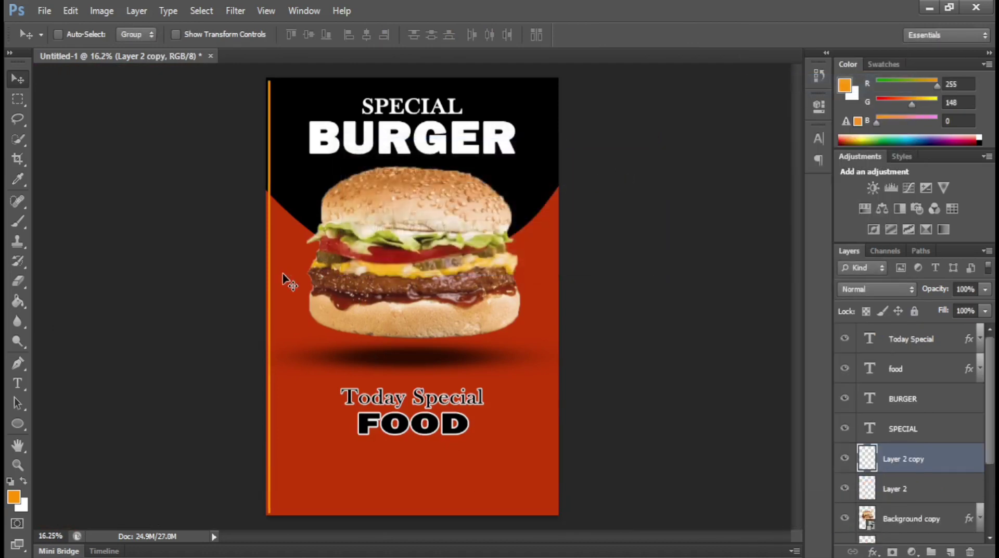
pyautogui.moveTo(273, 291); pyautogui.dragTo(557, 295)
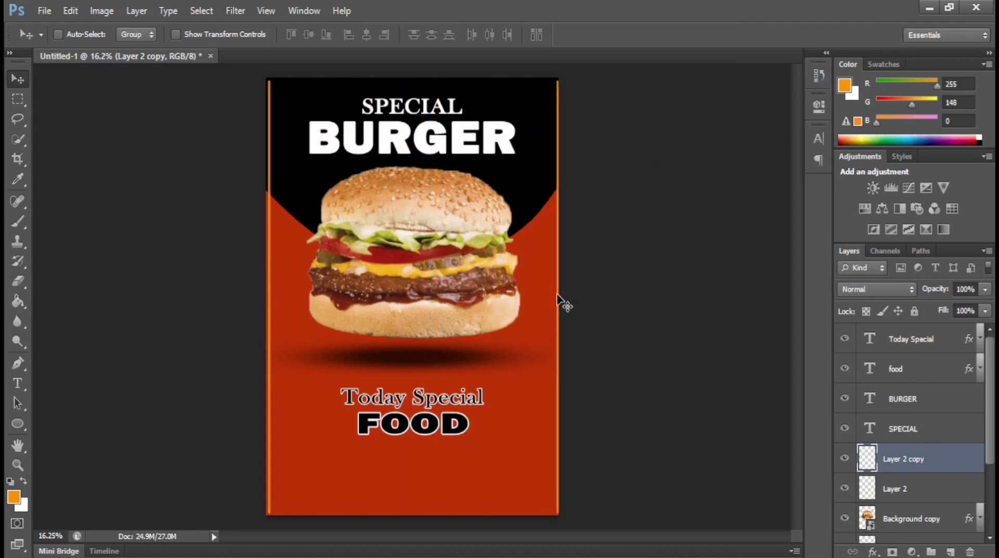
pyautogui.hotkey('shift', 'Left')
pyautogui.hotkey('shift', 'Left')
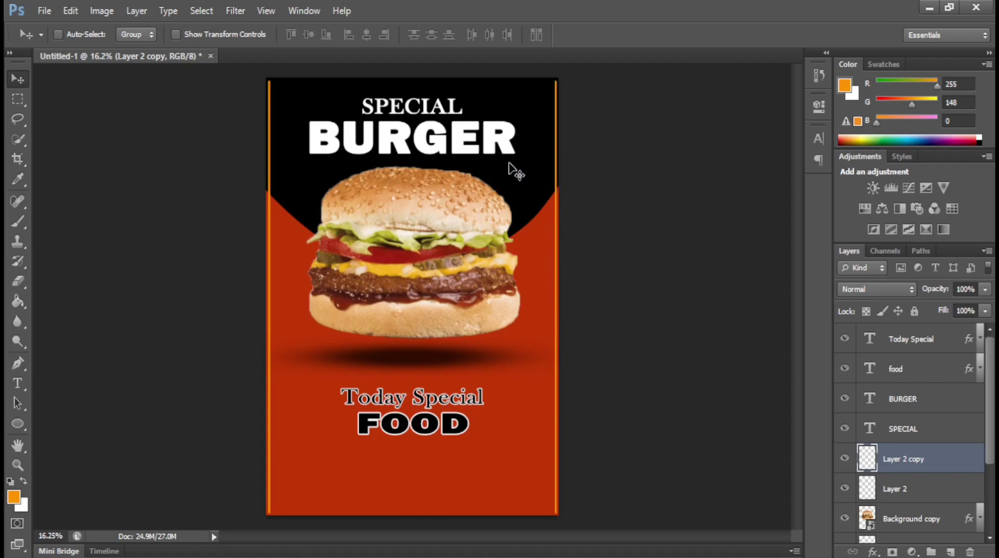
pyautogui.hotkey('ctrl', '+')
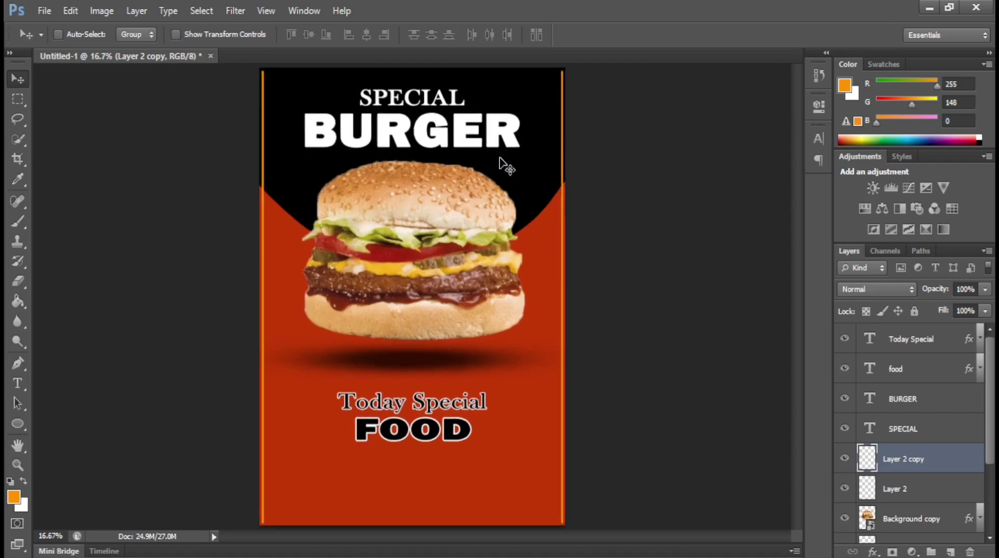
pyautogui.hotkey('ctrl', '+')
pyautogui.hotkey('ctrl', '+')
pyautogui.scroll(1, 485, 197)
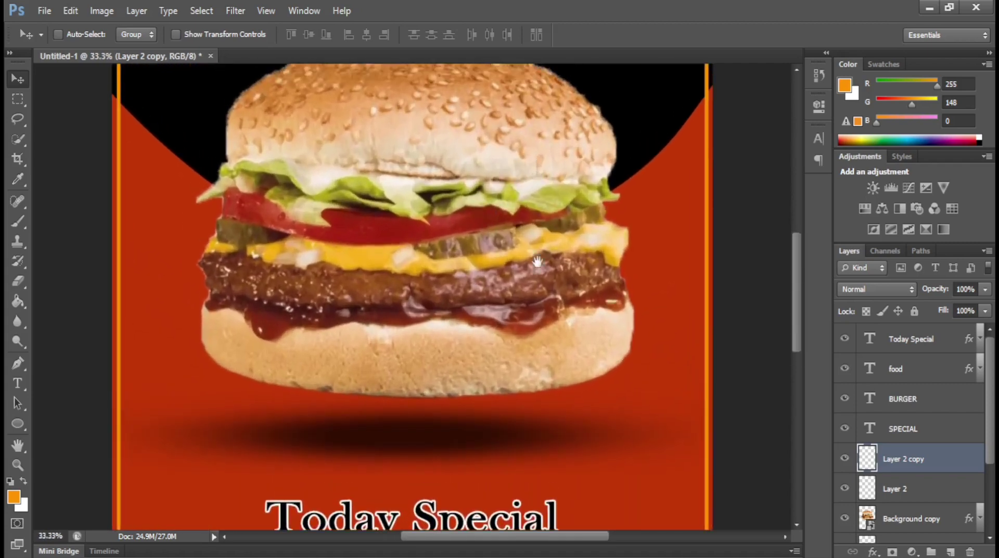
pyautogui.scroll(4, 484, 196)
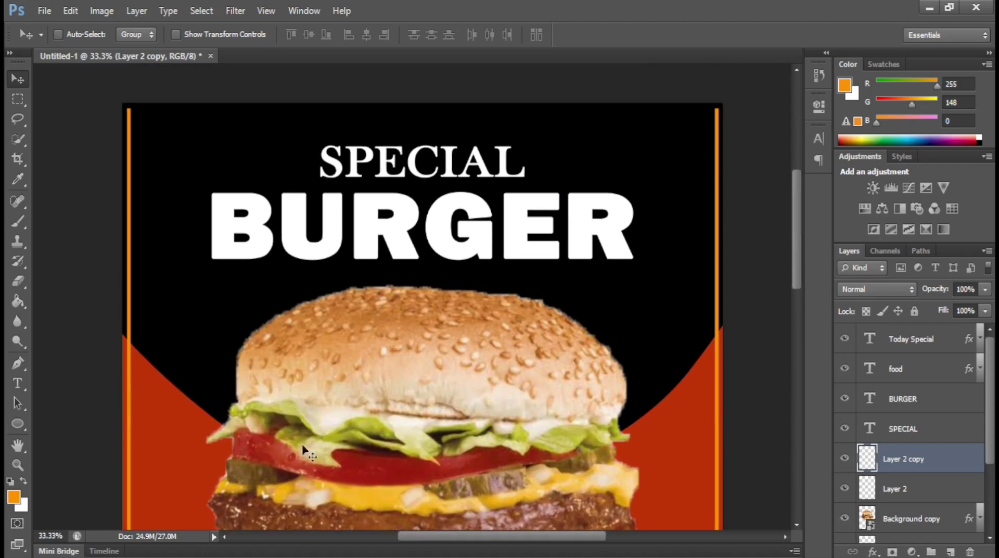
# Duplicate Layer 2 copy as Layer 2 copy 2 and move it to the poster's centre.
pyautogui.rightClick(927, 457)
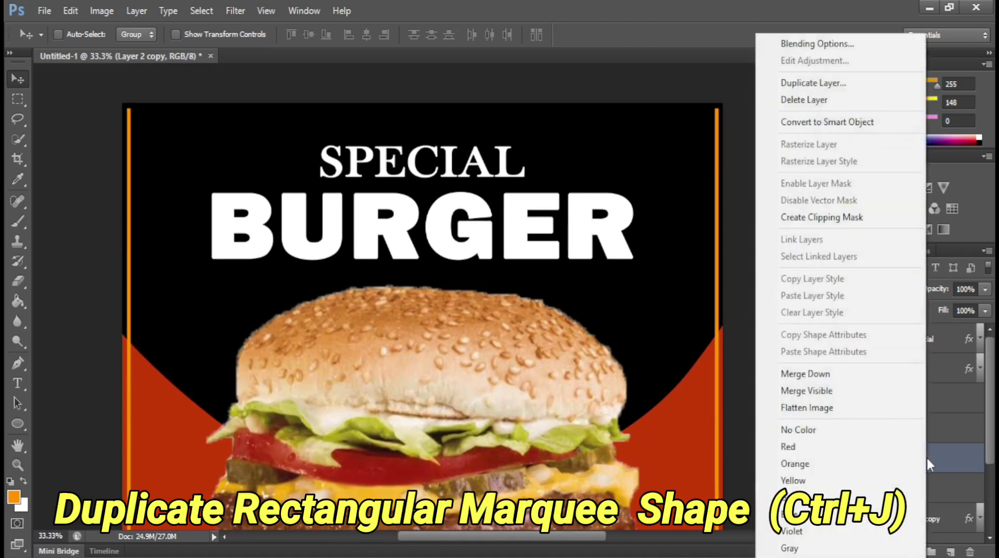
pyautogui.click(813, 83)
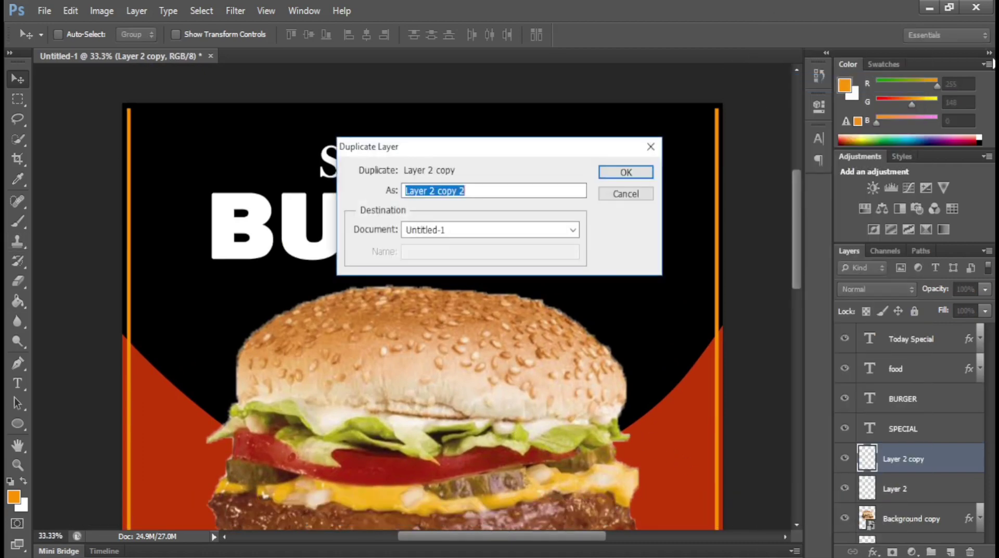
pyautogui.click(641, 173)
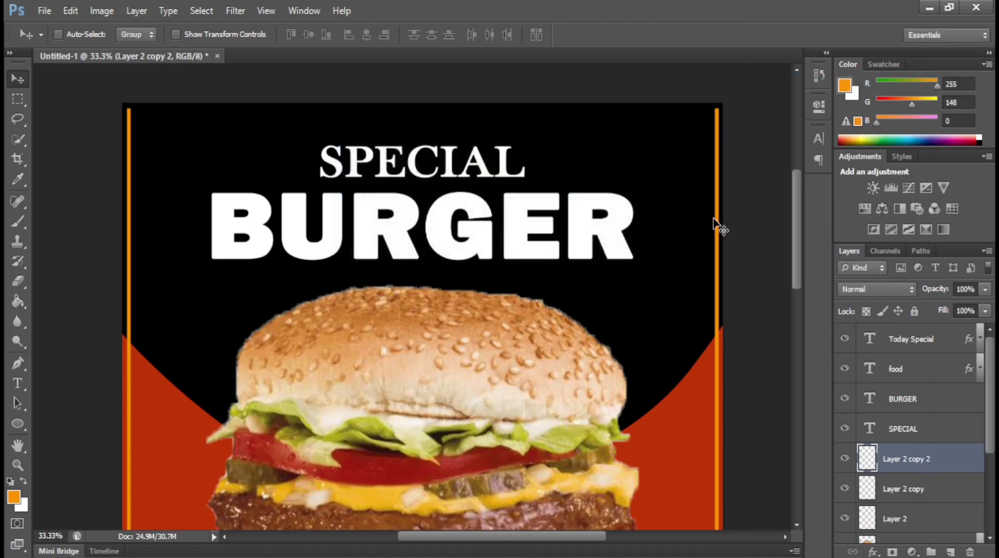
pyautogui.moveTo(720, 224); pyautogui.dragTo(431, 229)
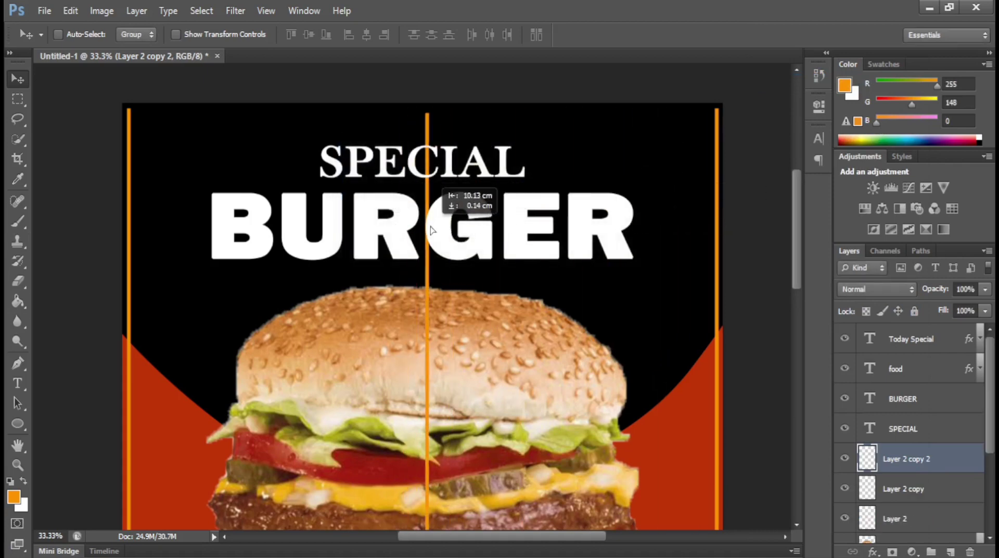
# Rotate the new strip 90° to horizontal and move it to the top edge.
pyautogui.hotkey('ctrl', 't')
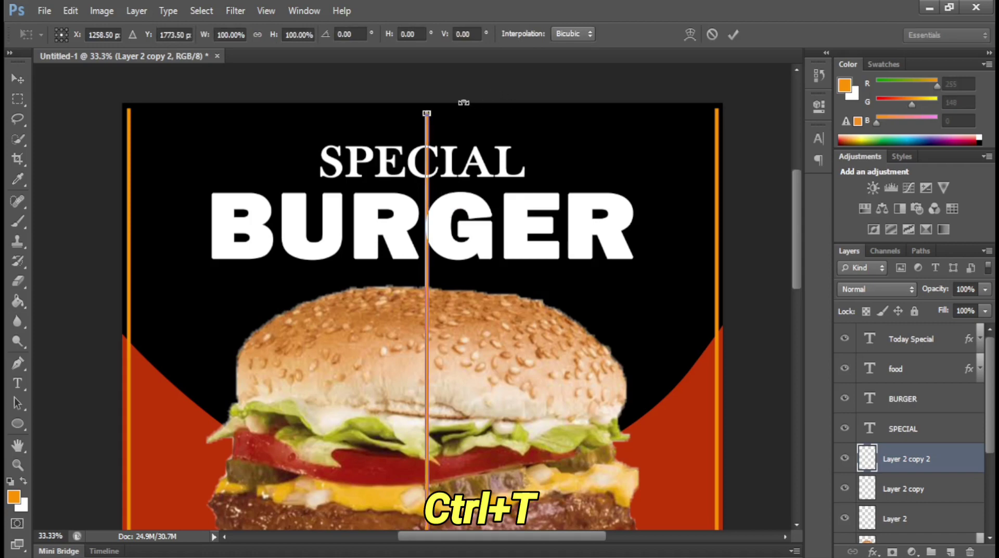
pyautogui.moveTo(464, 102)
pyautogui.mouseDown()
pyautogui.moveTo(577, 370)
pyautogui.moveTo(446, 142)
pyautogui.mouseUp()
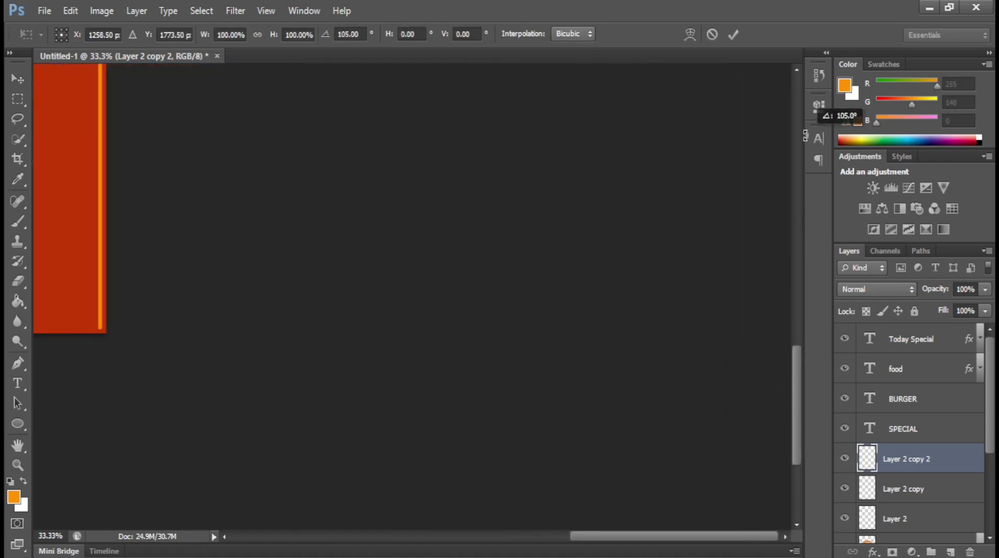
pyautogui.hotkey('ctrl', '0')
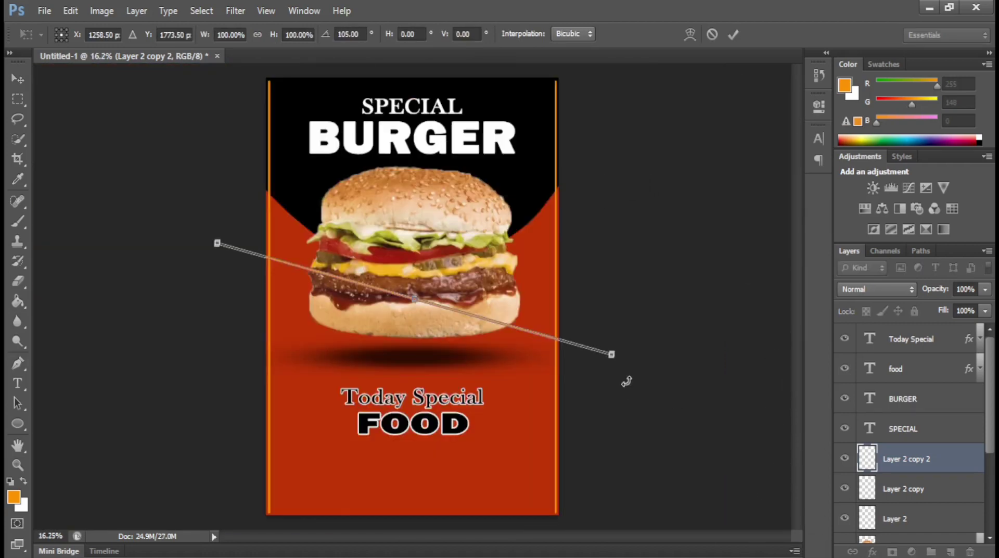
pyautogui.moveTo(446, 142); pyautogui.dragTo(660, 285)
pyautogui.press('Return')
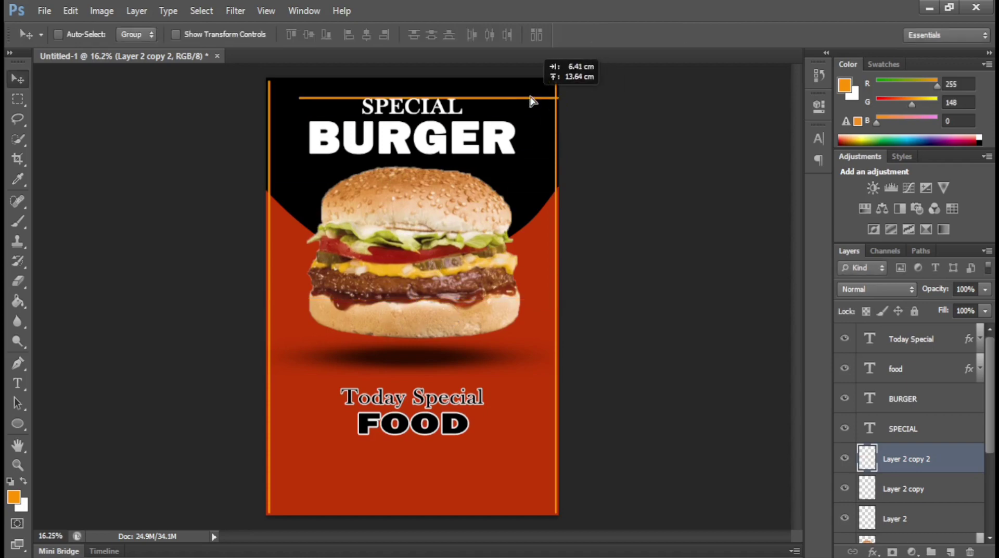
pyautogui.moveTo(444, 313); pyautogui.dragTo(508, 94)
pyautogui.scroll(2, 268, 76)
pyautogui.scroll(4, 269, 69)
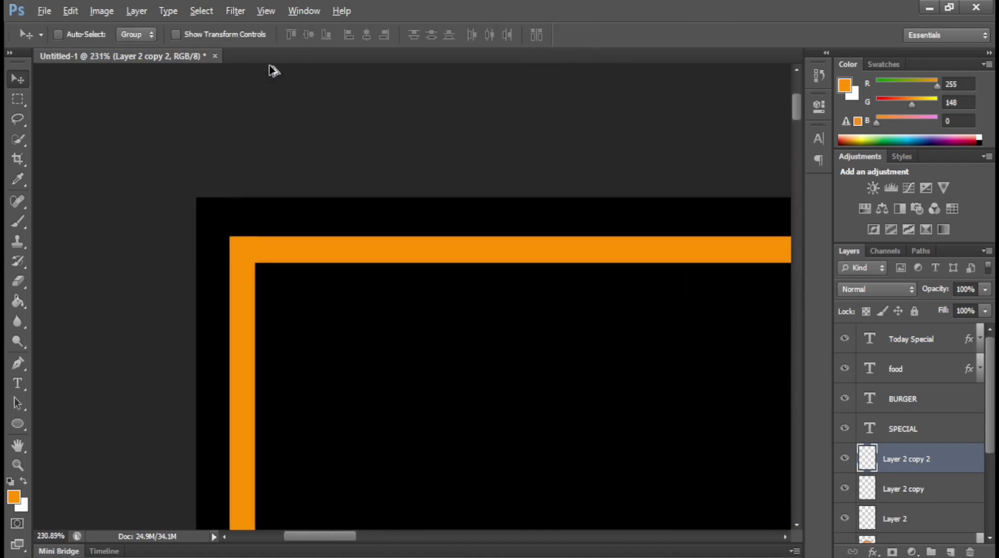
pyautogui.moveTo(386, 536); pyautogui.dragTo(729, 537)
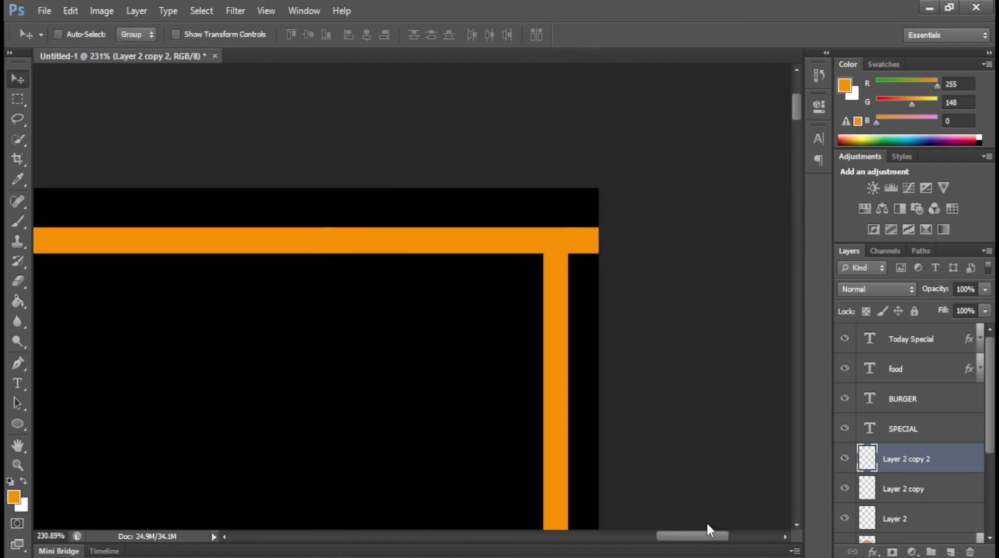
# Shorten the top strip's width so it fits between the side stripes.
pyautogui.hotkey('ctrl', 't')
pyautogui.hotkey('ctrl', '-')
pyautogui.hotkey('ctrl', '-')
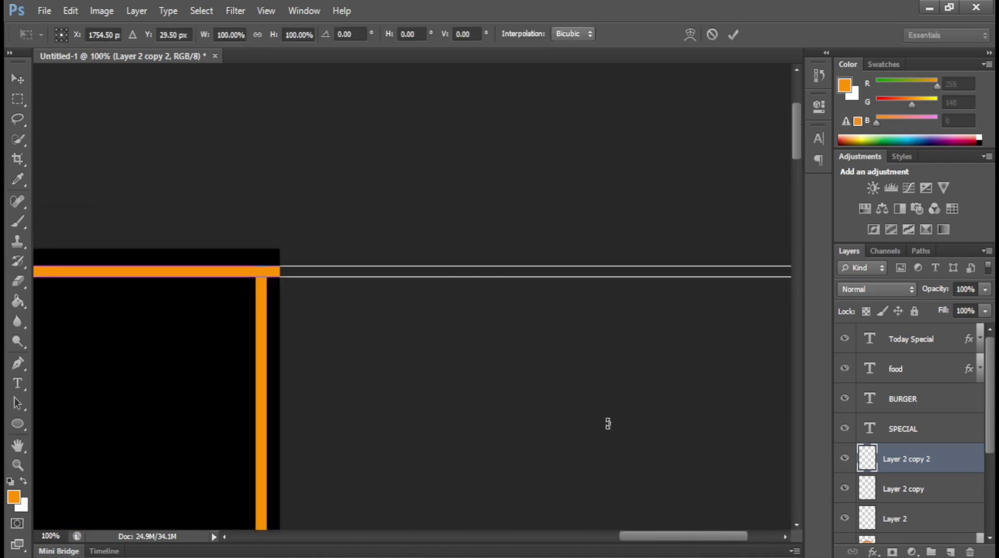
pyautogui.hotkey('ctrl', '-')
pyautogui.hotkey('ctrl', '-')
pyautogui.moveTo(713, 286); pyautogui.dragTo(340, 300)
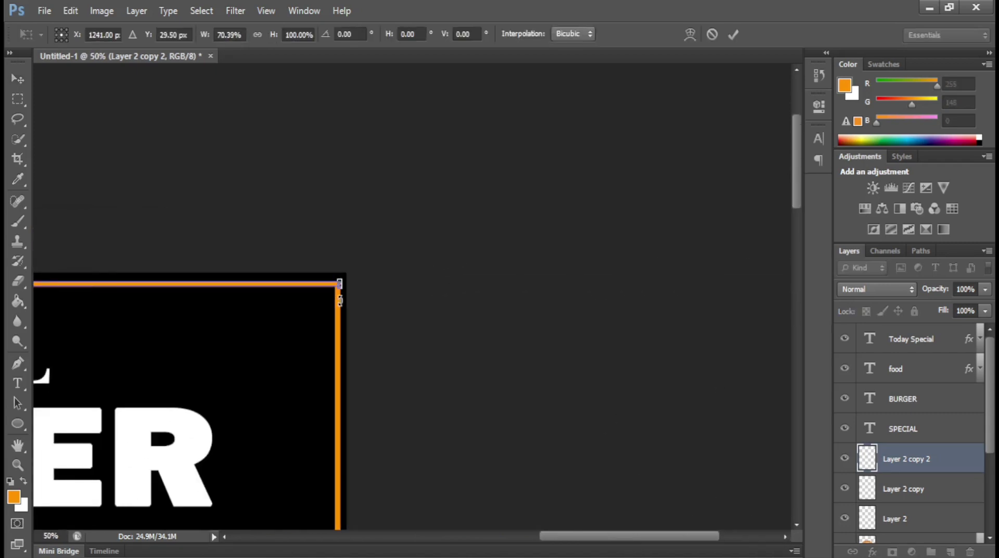
pyautogui.hotkey('ctrl', '+')
pyautogui.hotkey('ctrl', '+')
pyautogui.hotkey('ctrl', '+')
pyautogui.hotkey('ctrl', '+')
pyautogui.hotkey('ctrl', '+')
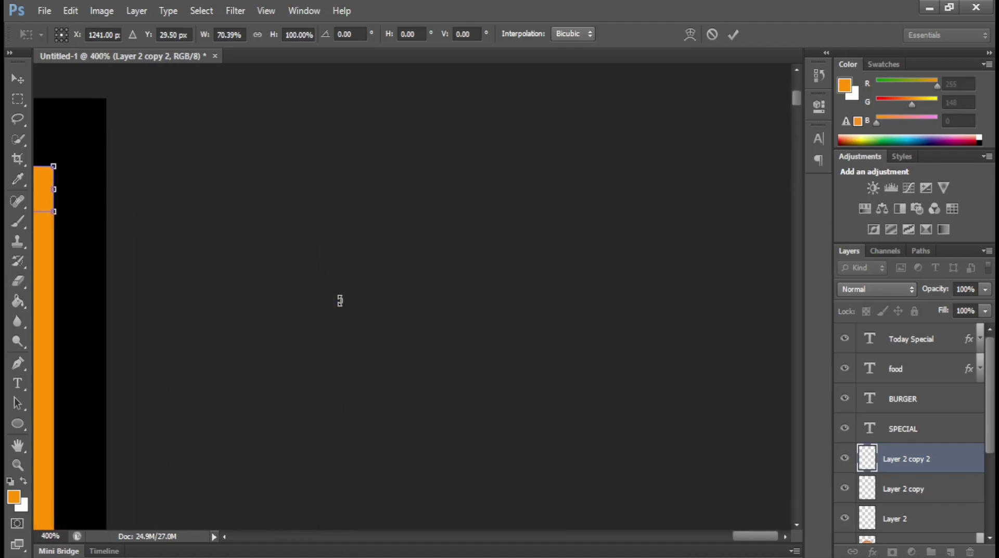
pyautogui.moveTo(120, 194); pyautogui.dragTo(384, 298)
pyautogui.press('Return')
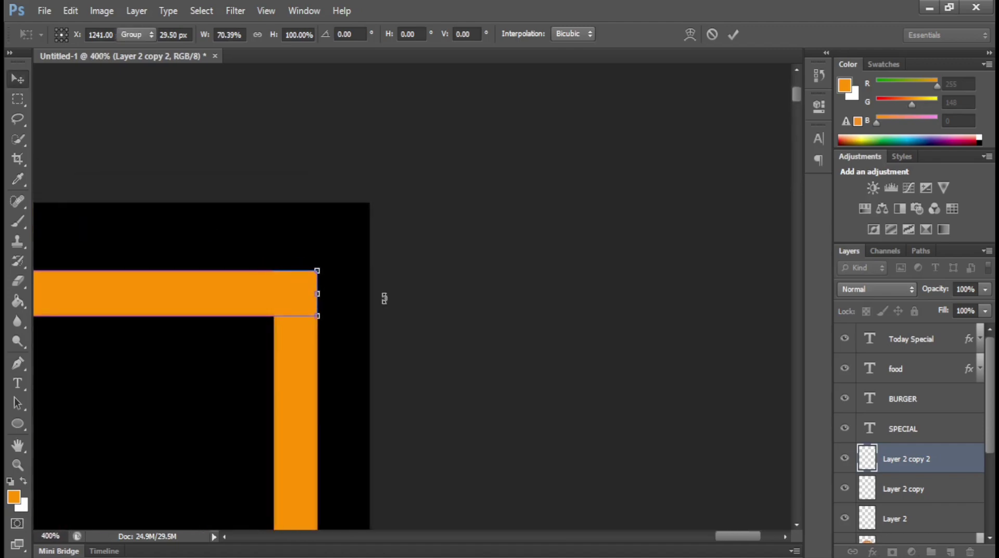
pyautogui.hotkey('ctrl', '0')
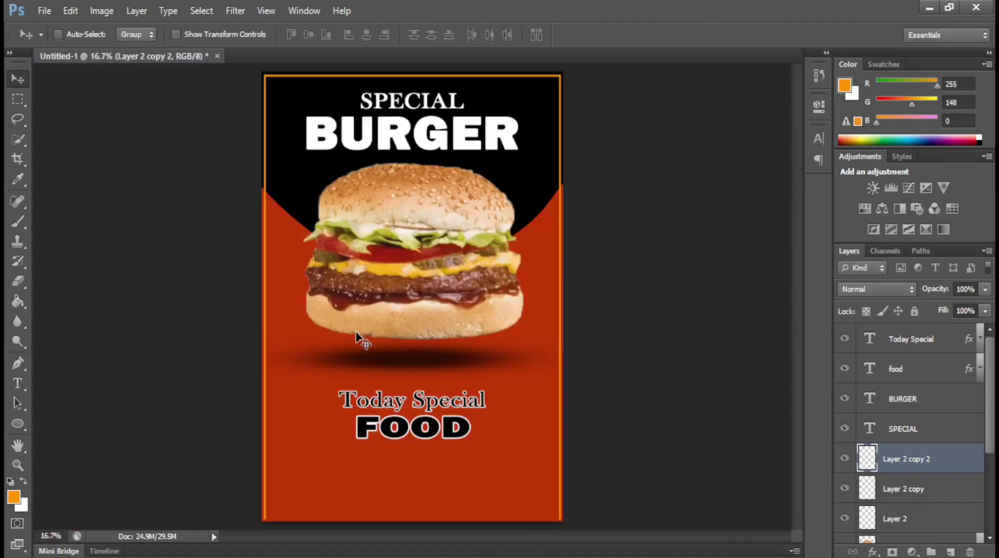
# Duplicate the top strip and move the copy to the poster's bottom edge.
pyautogui.rightClick(932, 457)
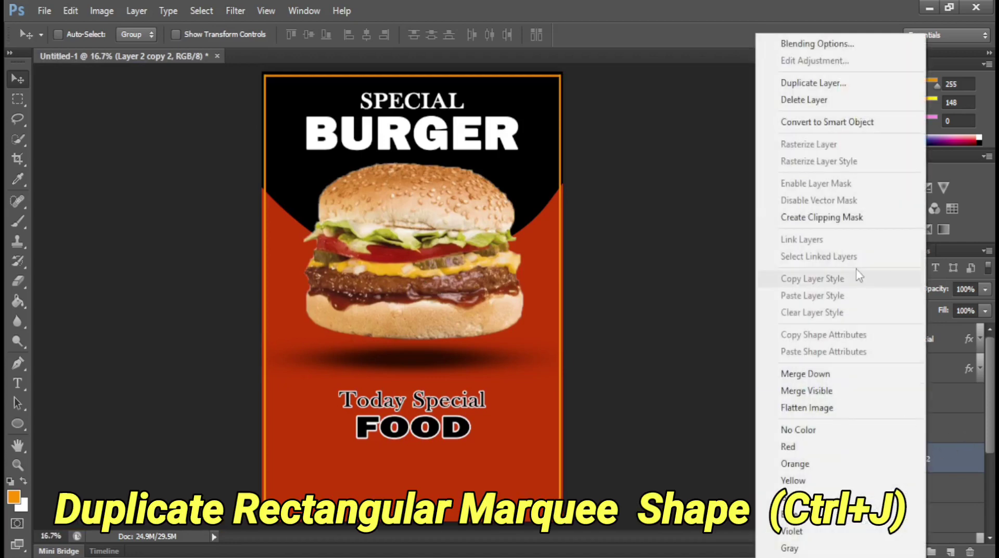
pyautogui.click(844, 87)
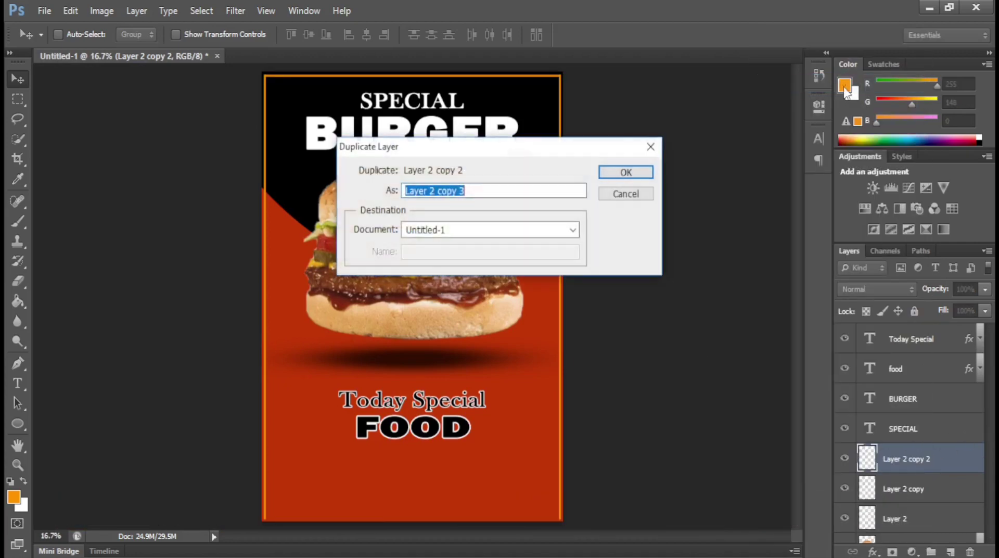
pyautogui.click(650, 176)
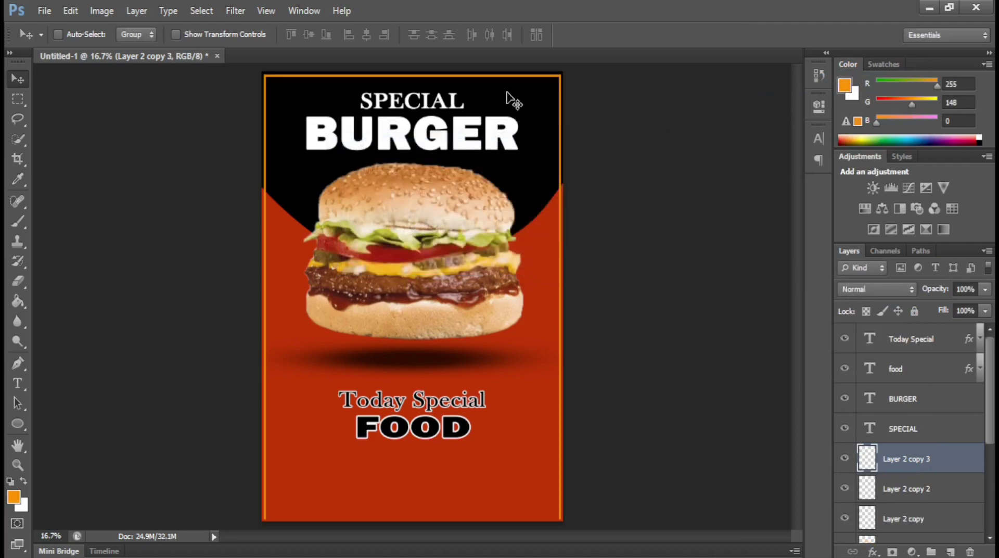
pyautogui.moveTo(514, 87); pyautogui.dragTo(515, 528)
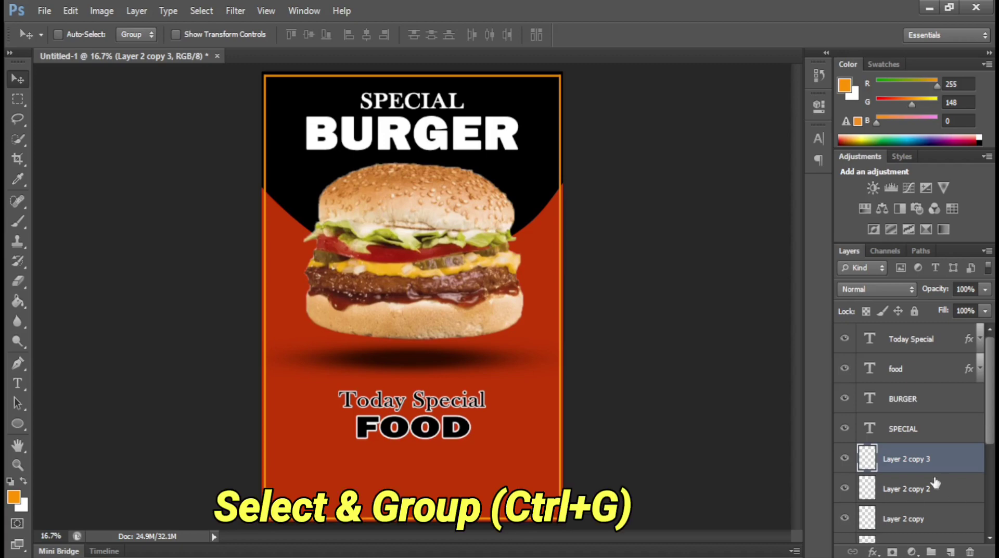
pyautogui.scroll(-2, 911, 442)
# Group the four border line layers into a group named 'border'.
pyautogui.keyDown('shift'); pyautogui.click(905, 424); pyautogui.keyUp('shift')
pyautogui.hotkey('ctrl', 'g')
pyautogui.doubleClick(898, 385)
pyautogui.write('border')
pyautogui.press('Return')
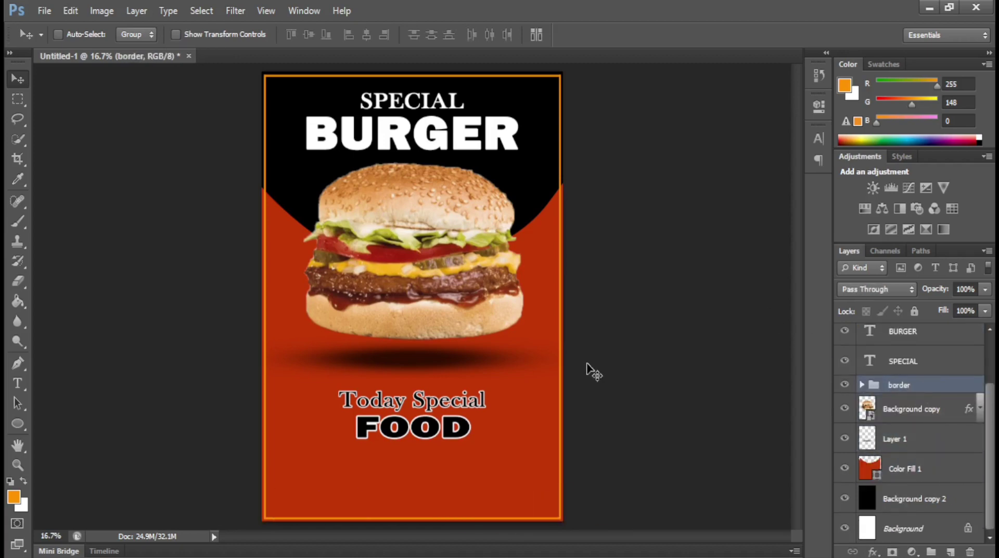
# Scale the border group slightly smaller to sit inside the poster edges.
pyautogui.hotkey('ctrl', 't')
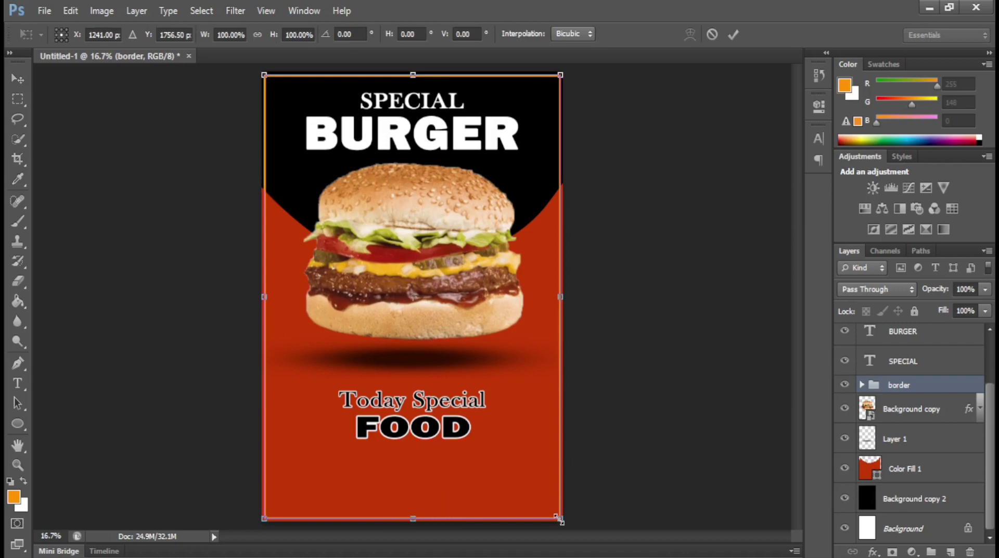
pyautogui.moveTo(561, 521); pyautogui.dragTo(557, 517)
pyautogui.press('Return')
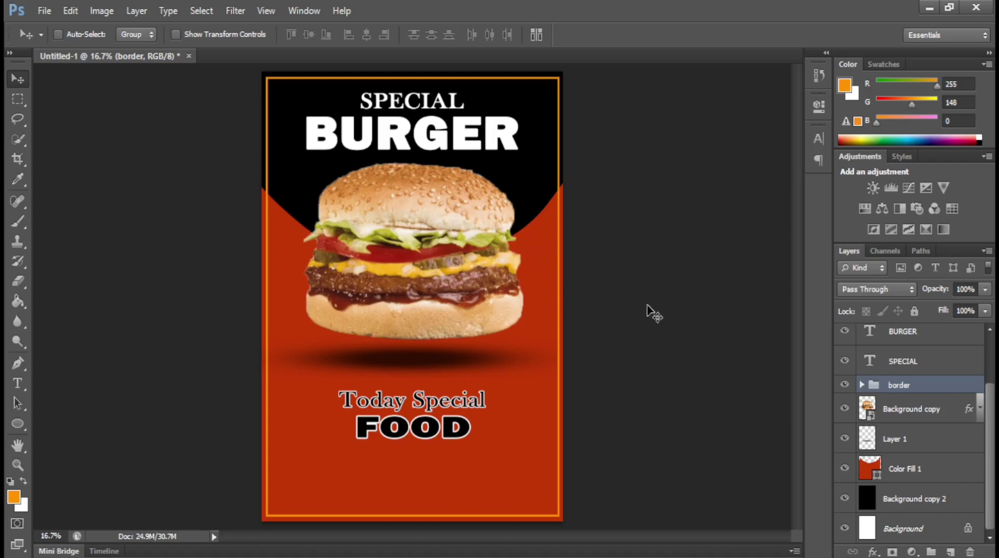
pyautogui.scroll(2, 939, 396)
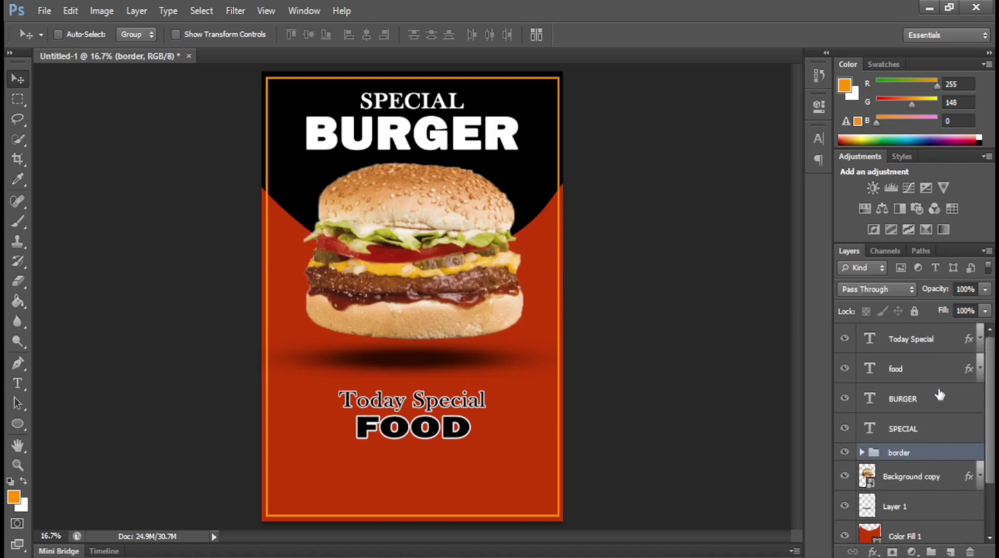
# Add a text layer reading 'rs' on the black area beside the burger's top bun.
pyautogui.click(945, 341)
pyautogui.hotkey('ctrl', '+')
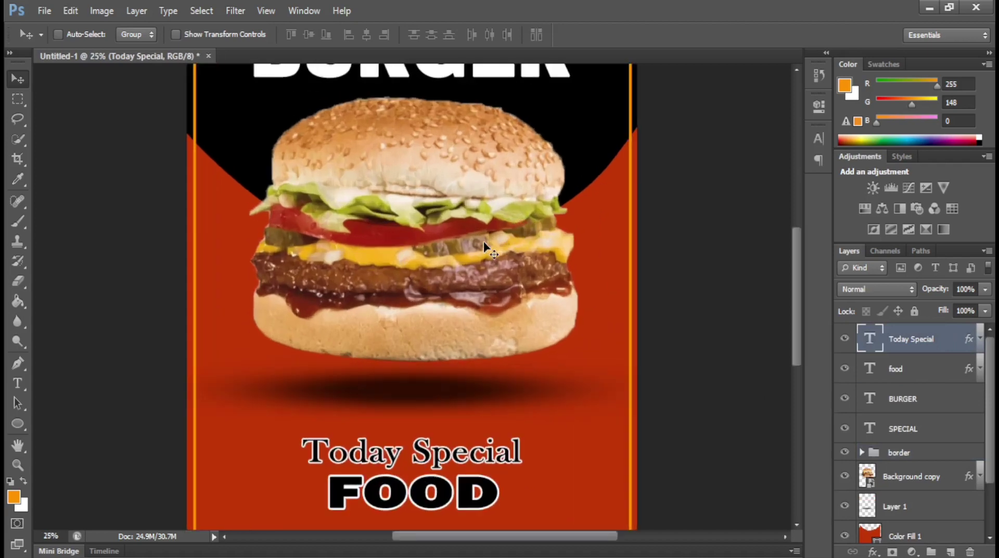
pyautogui.hotkey('ctrl', '+')
pyautogui.moveTo(601, 194)
pyautogui.mouseDown()
pyautogui.moveTo(440, 286)
pyautogui.moveTo(346, 285)
pyautogui.mouseUp()
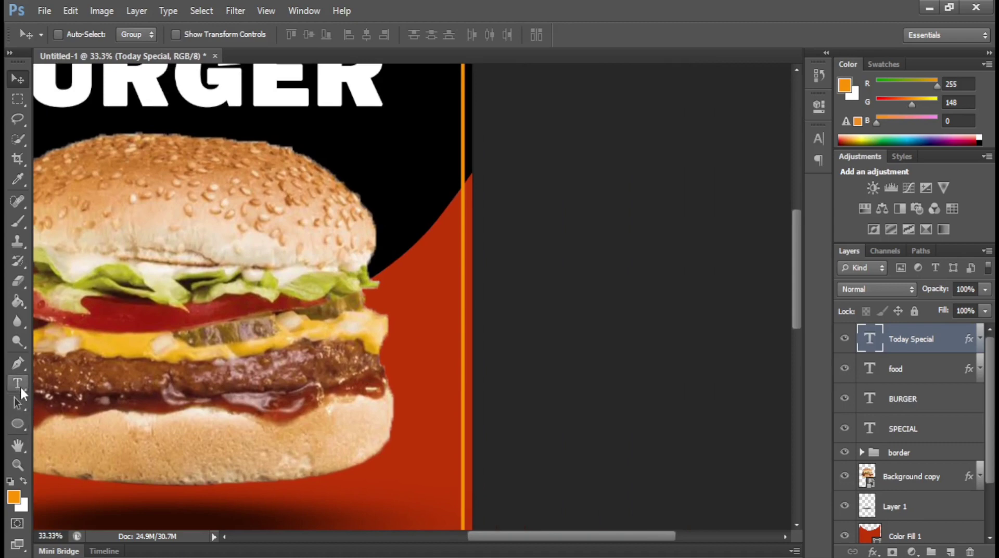
pyautogui.click(21, 389)
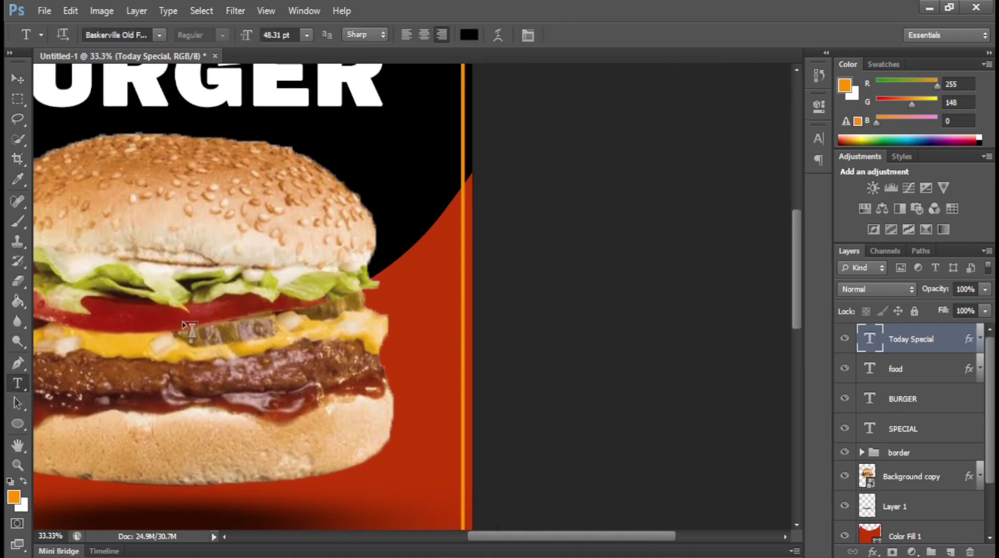
pyautogui.click(388, 198)
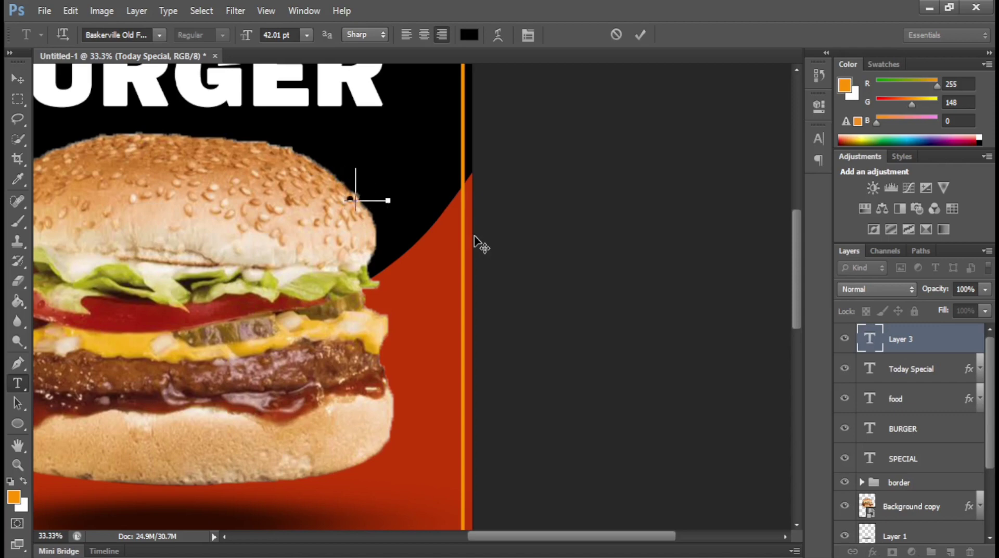
pyautogui.click(925, 342)
# Make the text white, all caps and 20 pt in the Character panel.
pyautogui.click(819, 138)
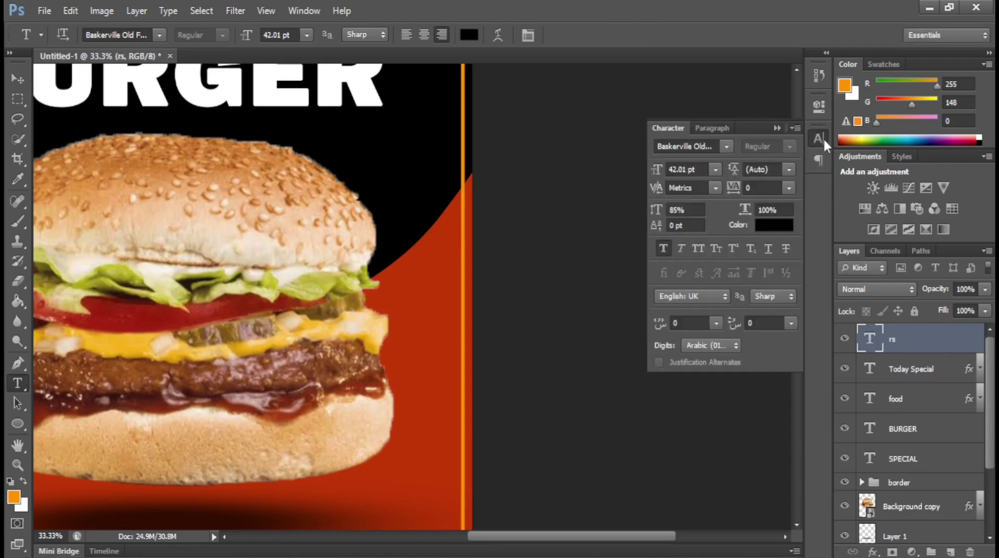
pyautogui.click(787, 233)
pyautogui.click(481, 205)
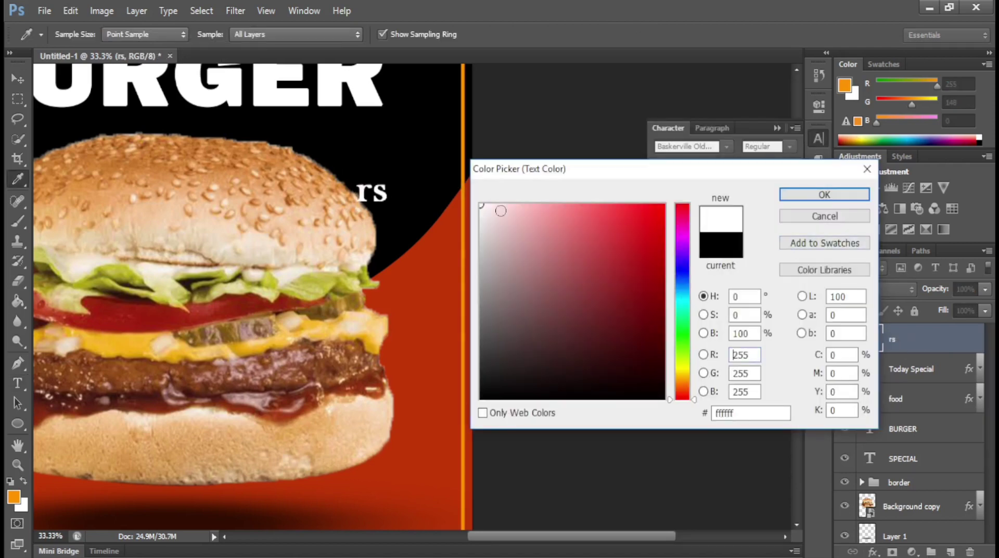
pyautogui.click(812, 195)
pyautogui.click(698, 248)
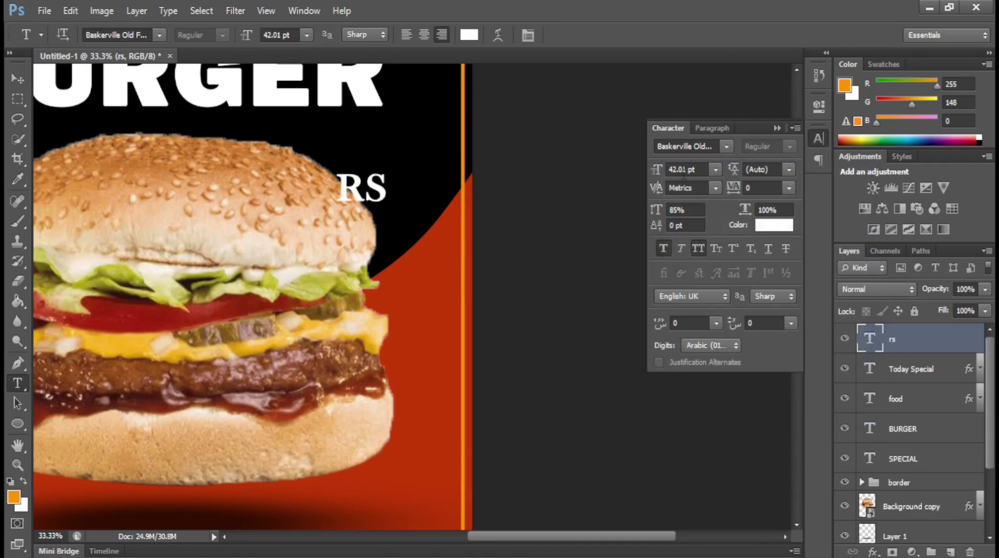
pyautogui.moveTo(657, 170); pyautogui.dragTo(669, 173)
# Nudge the text into place and edit it to read 'Rs'.
pyautogui.press('v')
pyautogui.moveTo(390, 192); pyautogui.dragTo(396, 195)
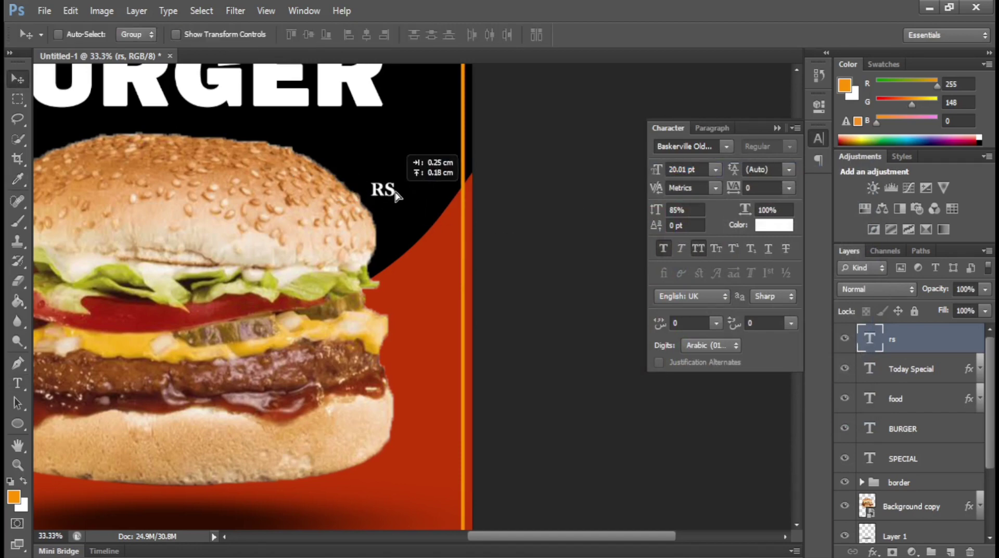
pyautogui.doubleClick(869, 340)
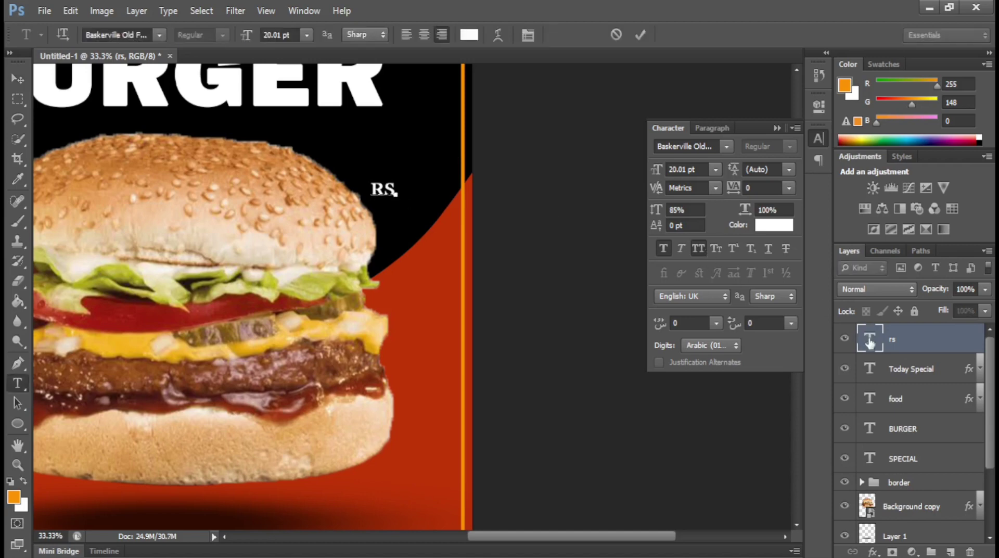
pyautogui.press('Delete')
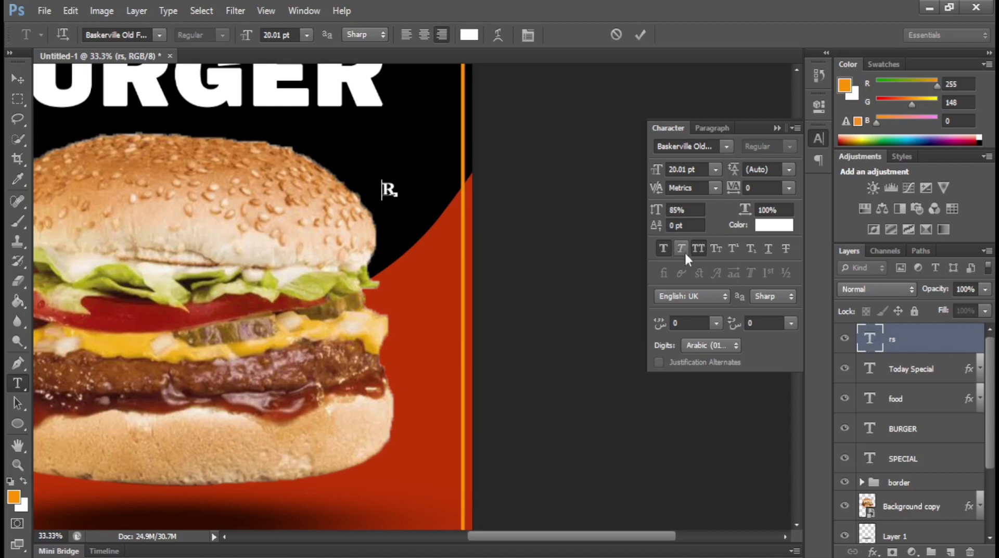
pyautogui.write('s')
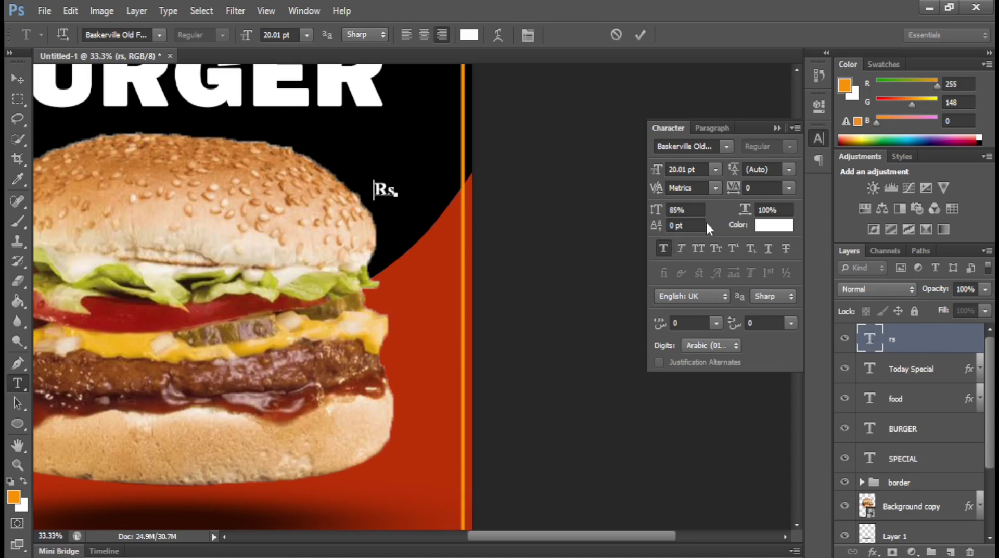
pyautogui.click(905, 374)
pyautogui.click(917, 350)
pyautogui.click(777, 129)
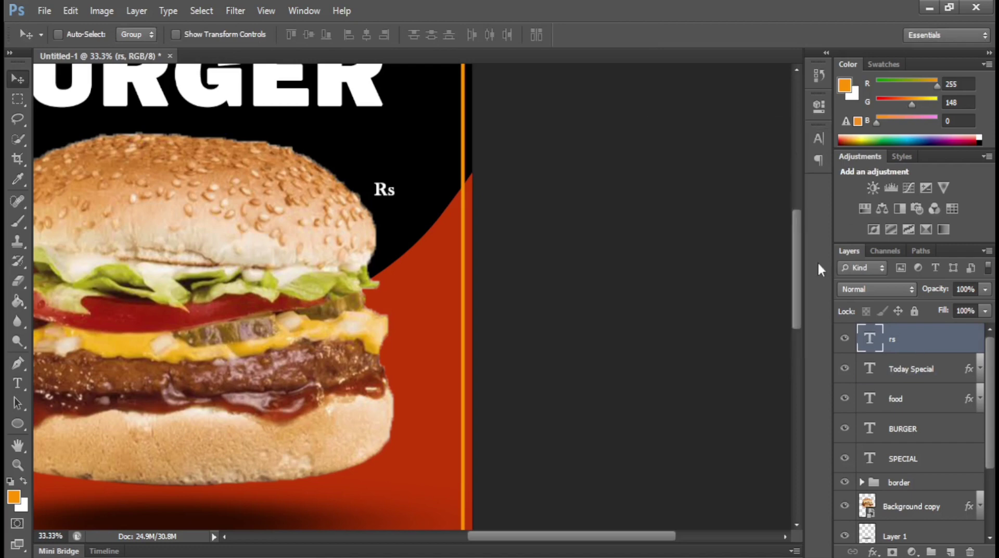
# Duplicate the Rs layer, change the copy to '49' and shift it right.
pyautogui.hotkey('ctrl', 'j')
pyautogui.doubleClick(870, 338)
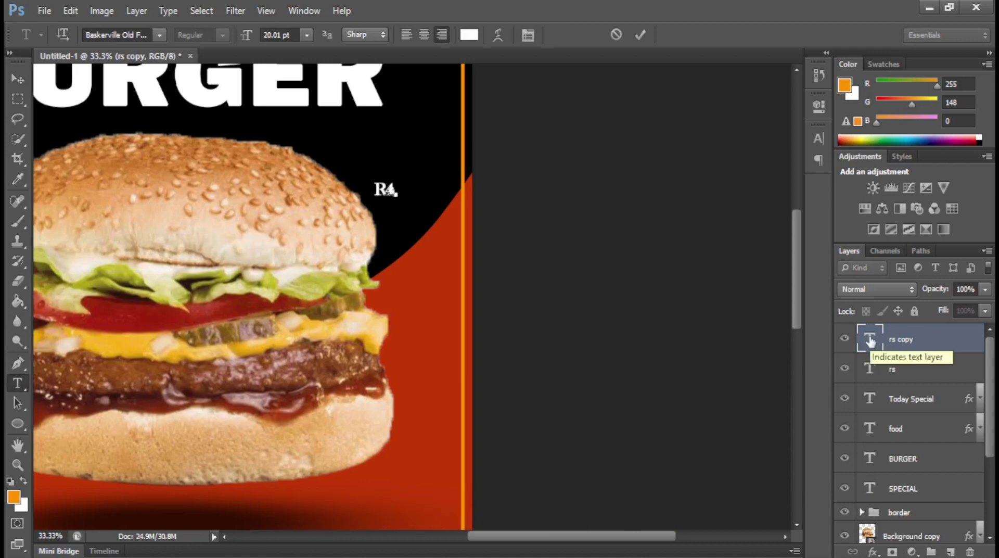
pyautogui.doubleClick(870, 338)
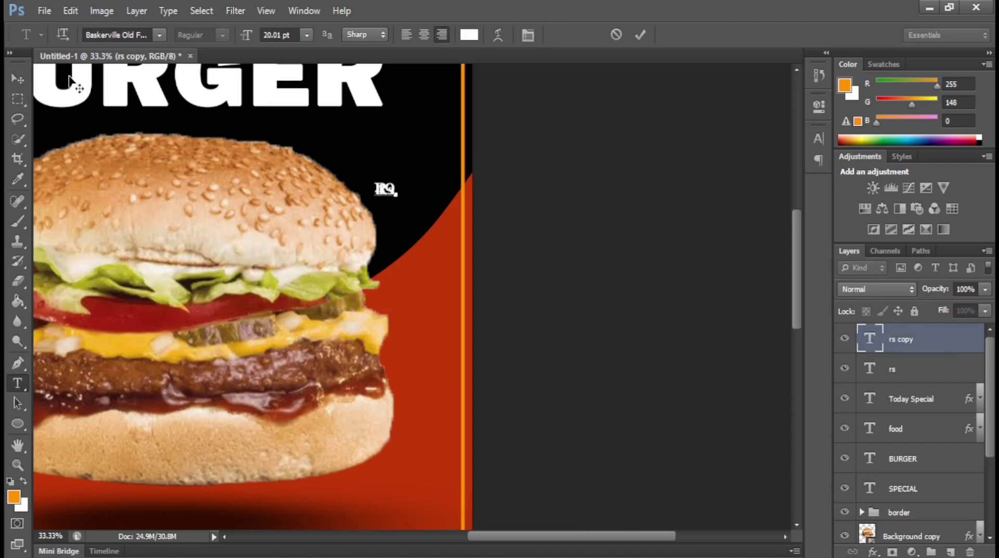
pyautogui.click(16, 80)
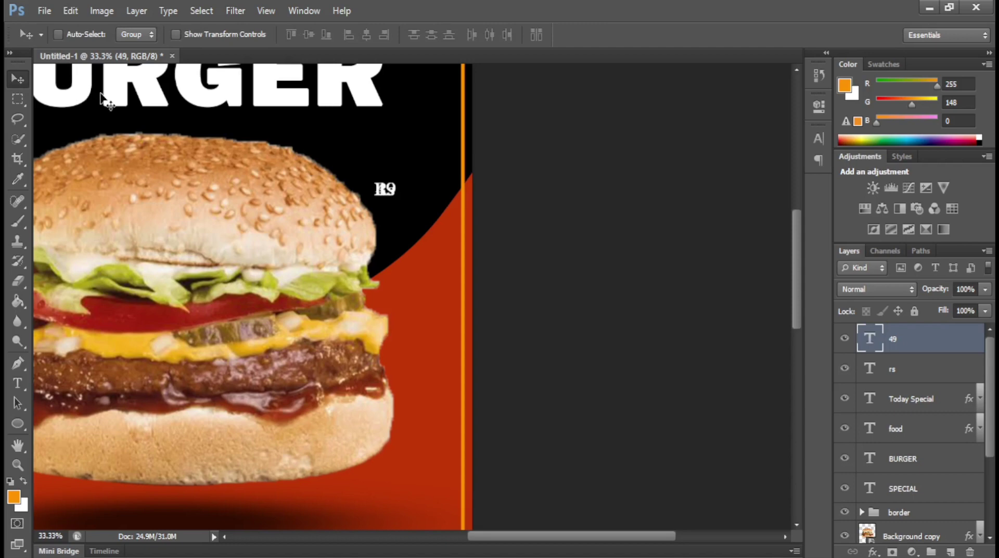
pyautogui.hotkey('shift', 'Right')
pyautogui.hotkey('shift', 'Right')
pyautogui.hotkey('shift', 'Right')
pyautogui.hotkey('shift', 'Right')
pyautogui.hotkey('shift', 'Right')
pyautogui.hotkey('shift', 'Right')
pyautogui.hotkey('shift', 'Right')
pyautogui.hotkey('shift', 'Right')
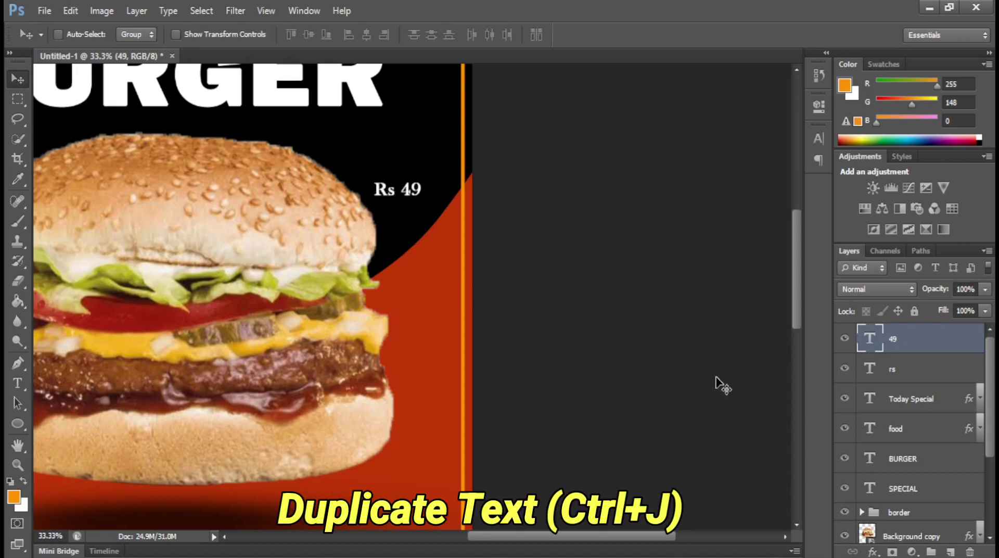
# Duplicate the 49 layer and turn the copy into a period, forming 'Rs.49'.
pyautogui.hotkey('ctrl', 'j')
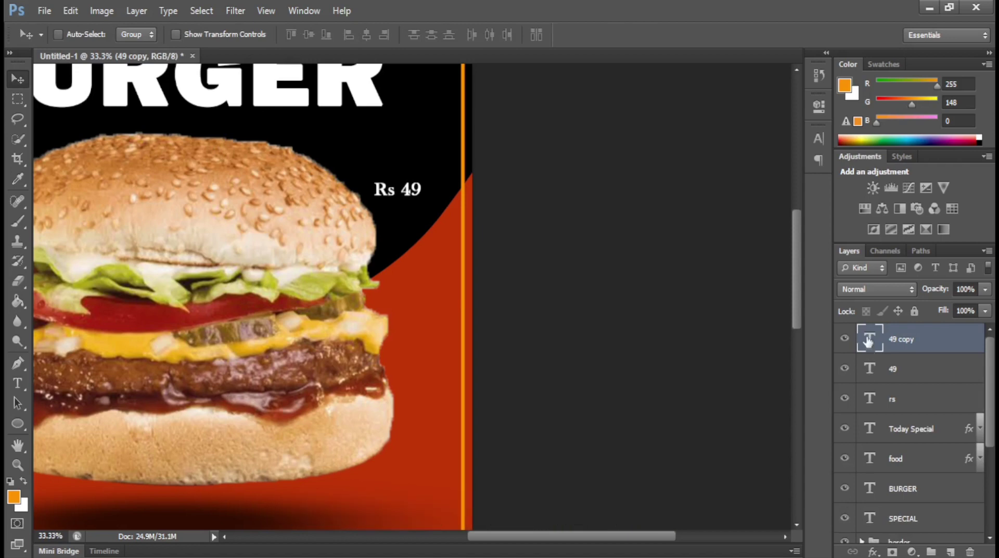
pyautogui.doubleClick(868, 338)
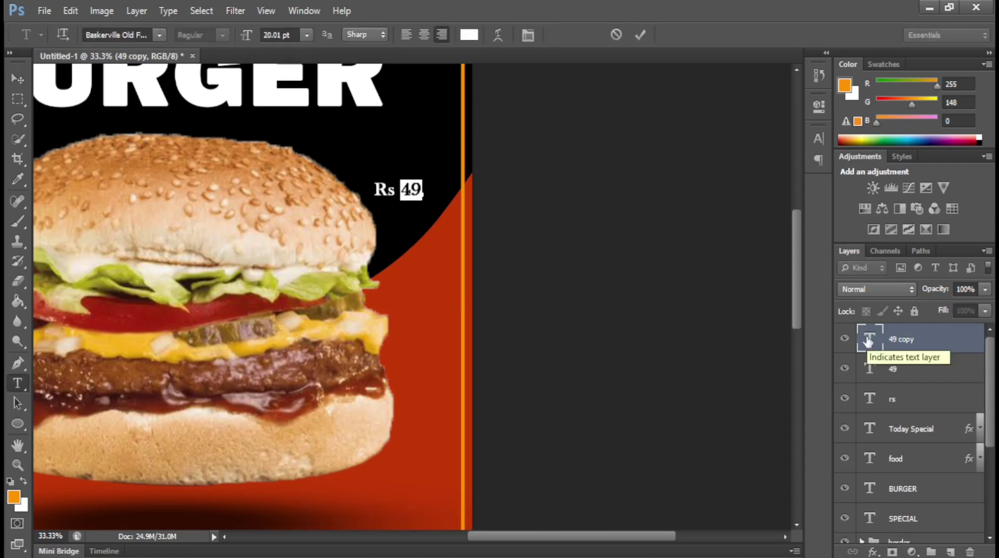
pyautogui.hotkey('ctrl', 'h')
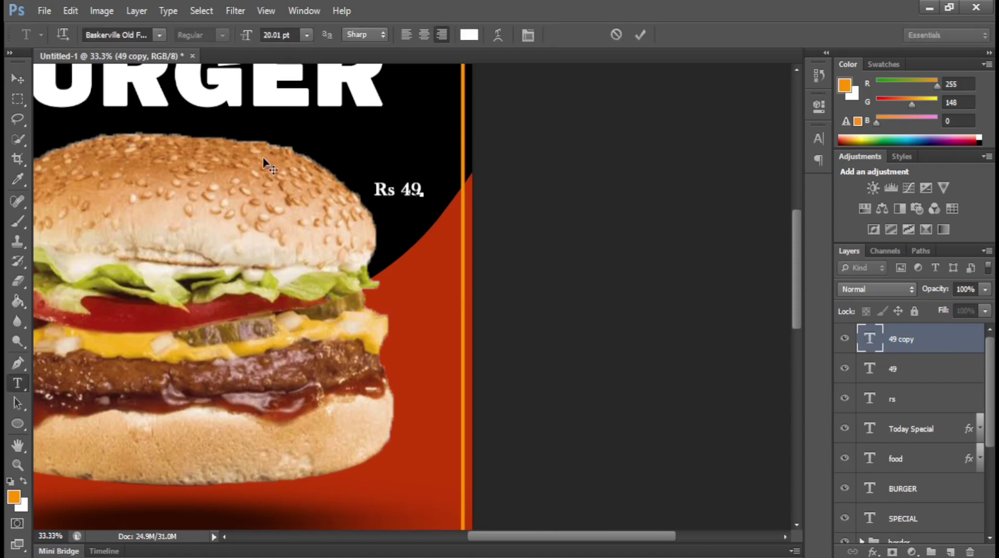
pyautogui.click(18, 78)
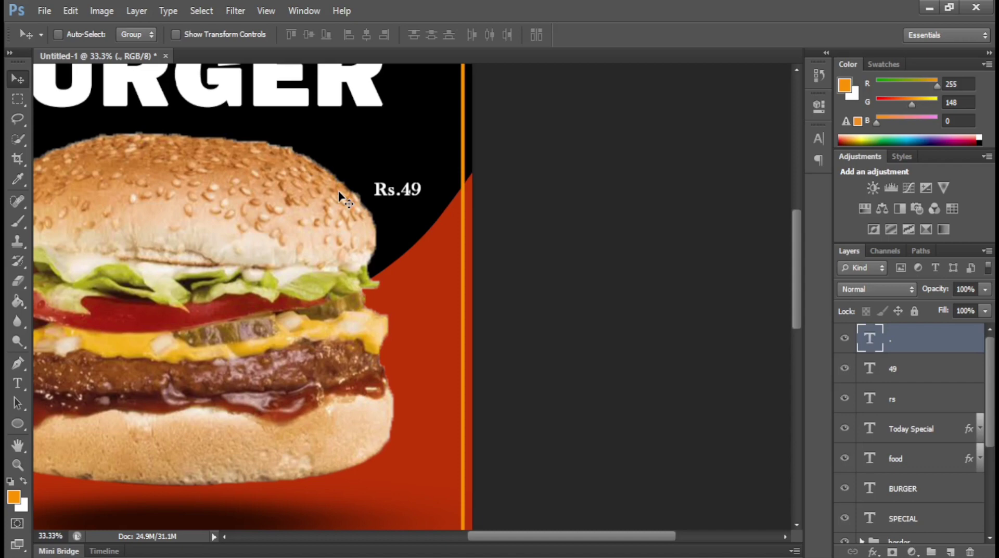
pyautogui.hotkey('ctrl', '-')
# Group the Rs, 49 and period layers as Group 1, enlarge to about 122%, and nudge down-right.
pyautogui.keyDown('shift'); pyautogui.click(912, 407); pyautogui.keyUp('shift')
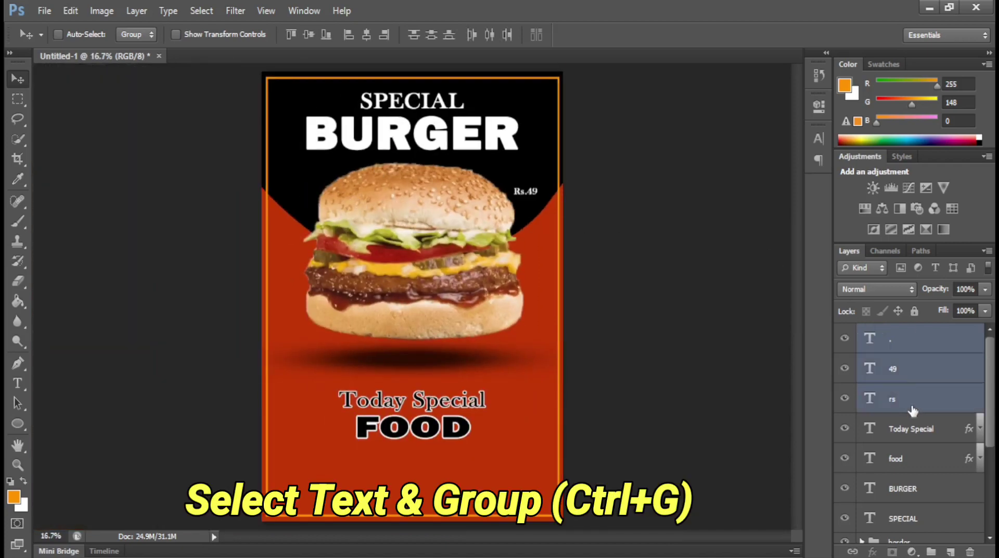
pyautogui.hotkey('ctrl', 'g')
pyautogui.hotkey('ctrl', 't')
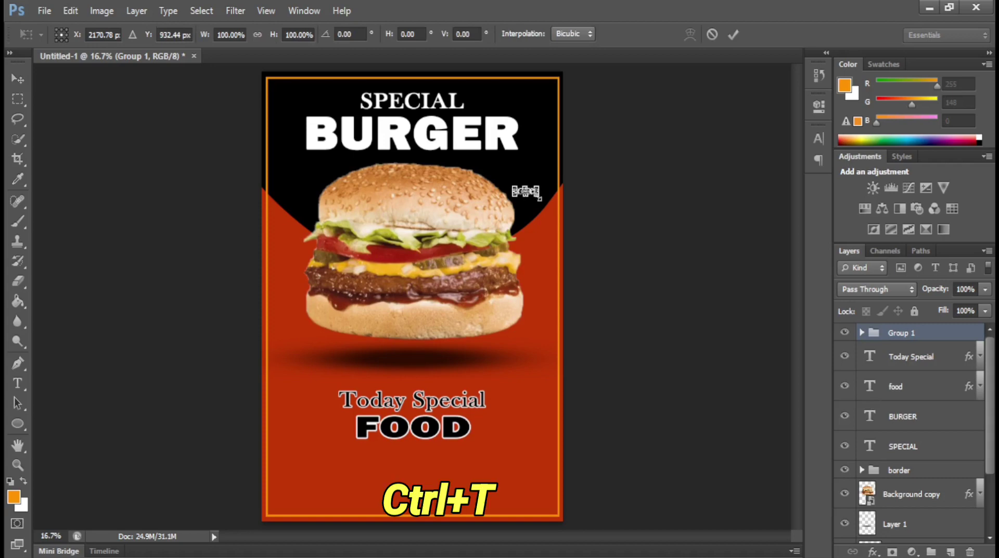
pyautogui.moveTo(540, 198); pyautogui.dragTo(543, 202)
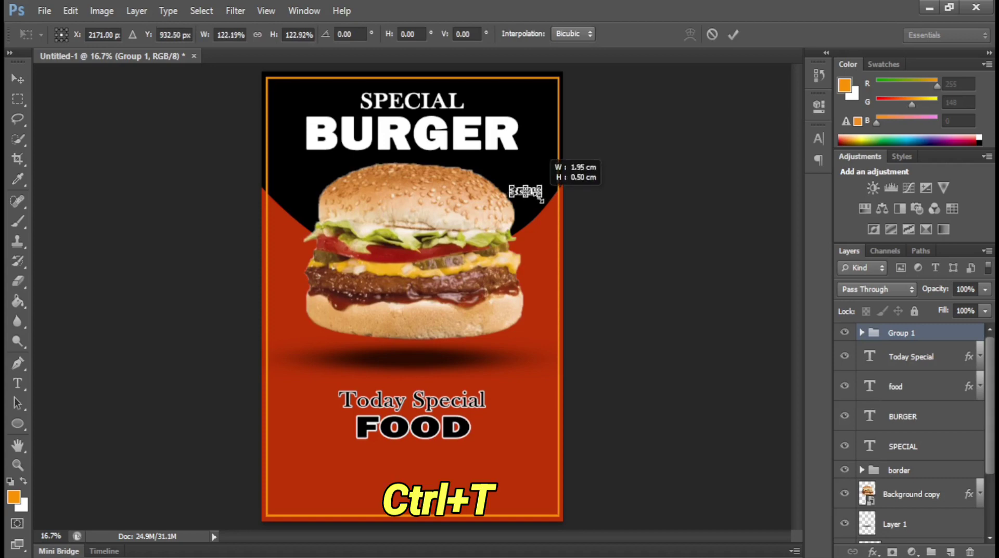
pyautogui.press('Return')
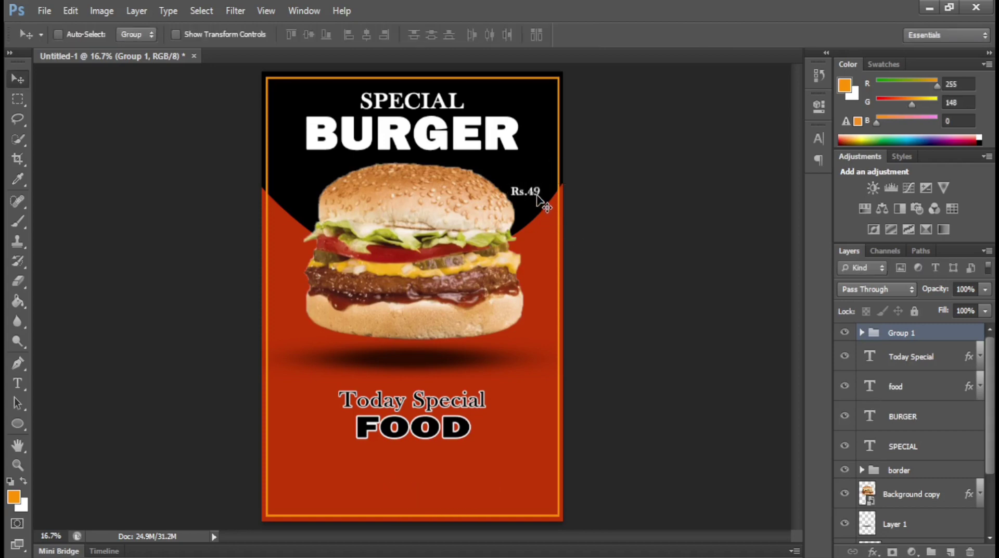
pyautogui.moveTo(537, 196); pyautogui.dragTo(543, 197)
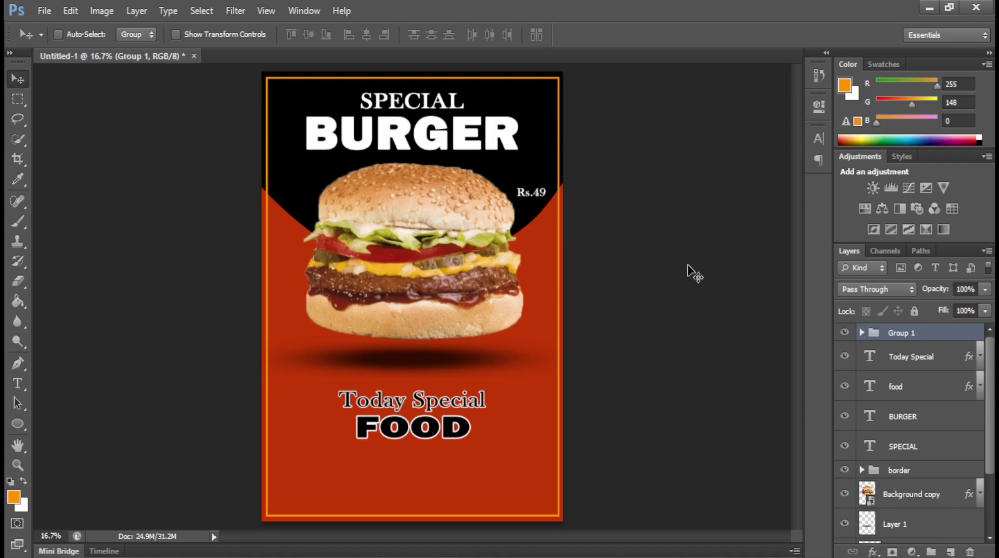
# Draw an orange Ellipse 1 circle over the Rs.49 price and centre it.
pyautogui.click(918, 359)
pyautogui.click(15, 423)
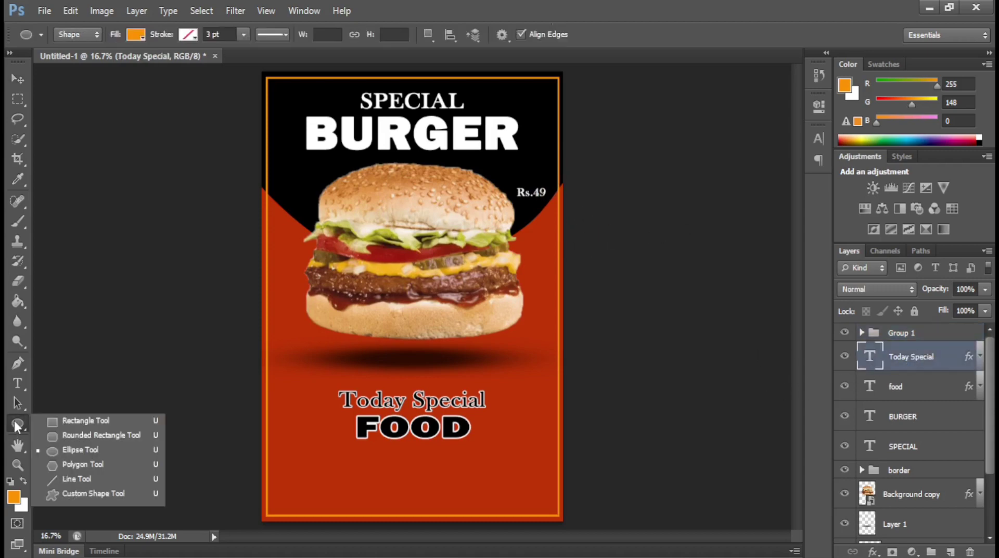
pyautogui.click(75, 454)
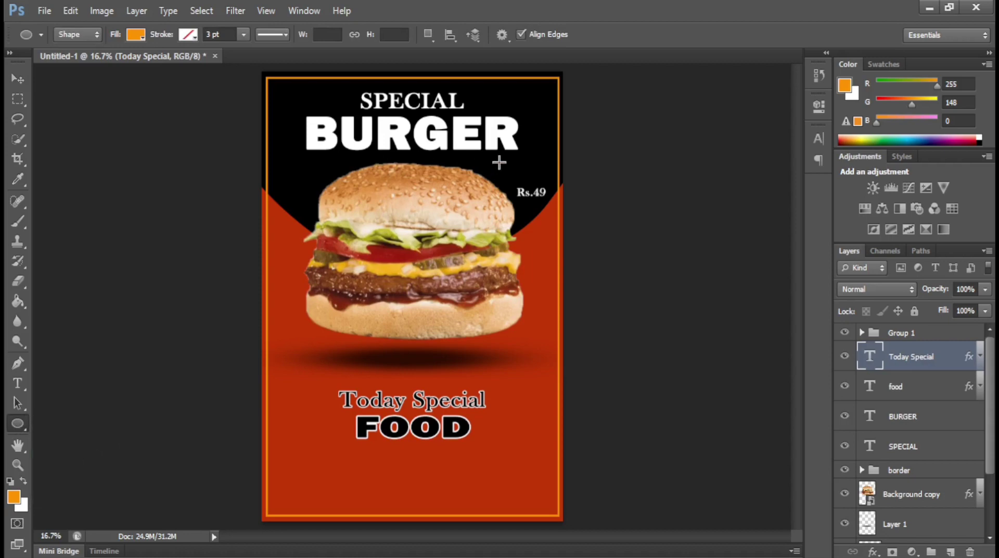
pyautogui.moveTo(519, 179); pyautogui.dragTo(550, 212)
pyautogui.click(19, 79)
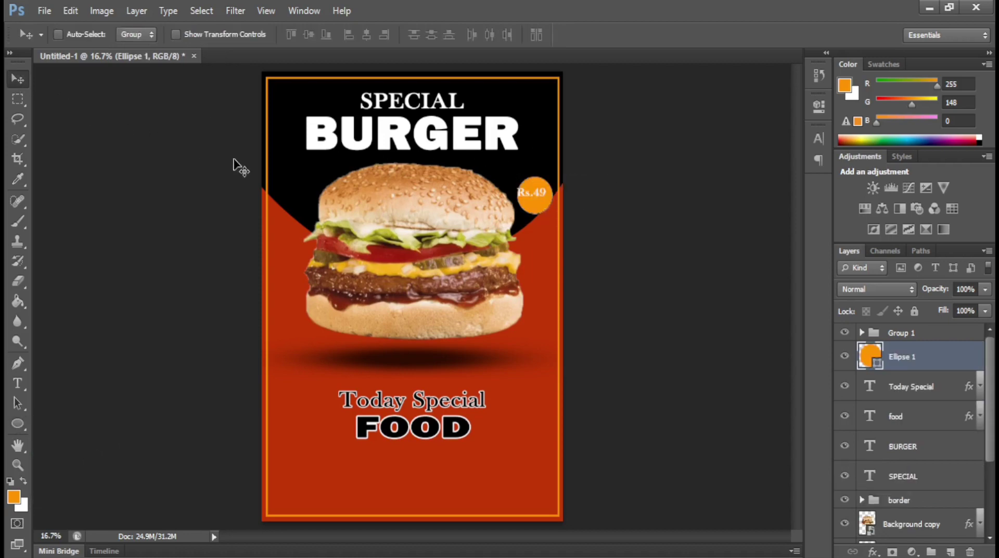
pyautogui.moveTo(537, 204); pyautogui.dragTo(534, 202)
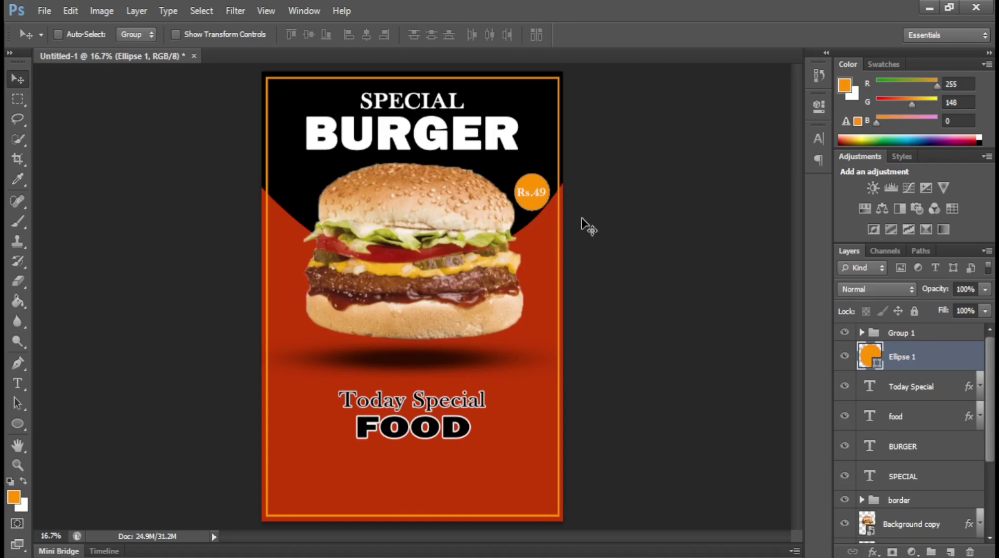
pyautogui.scroll(1, 587, 224)
pyautogui.scroll(1, 676, 162)
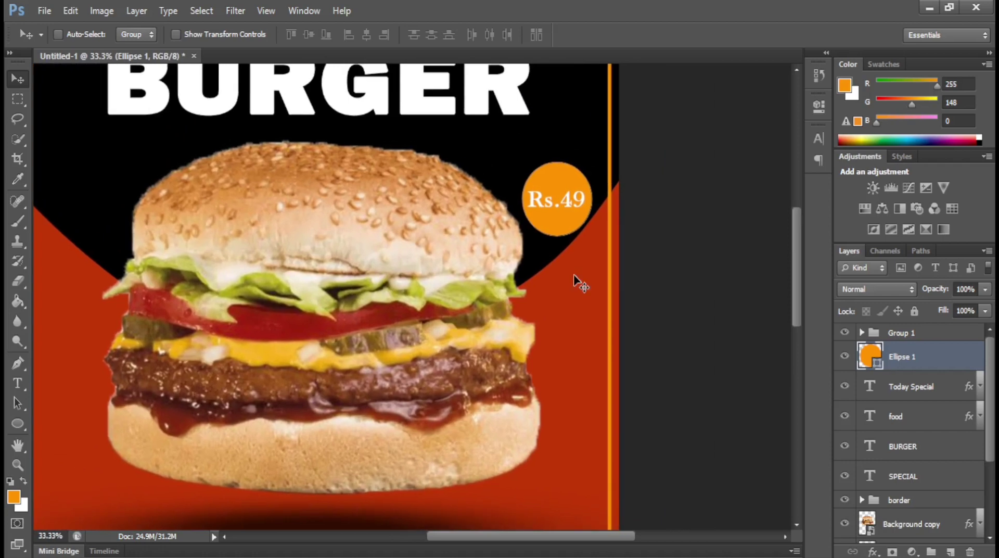
# Stretch the circle wider and flatter into an oval around Rs.49.
pyautogui.hotkey('ctrl', 't')
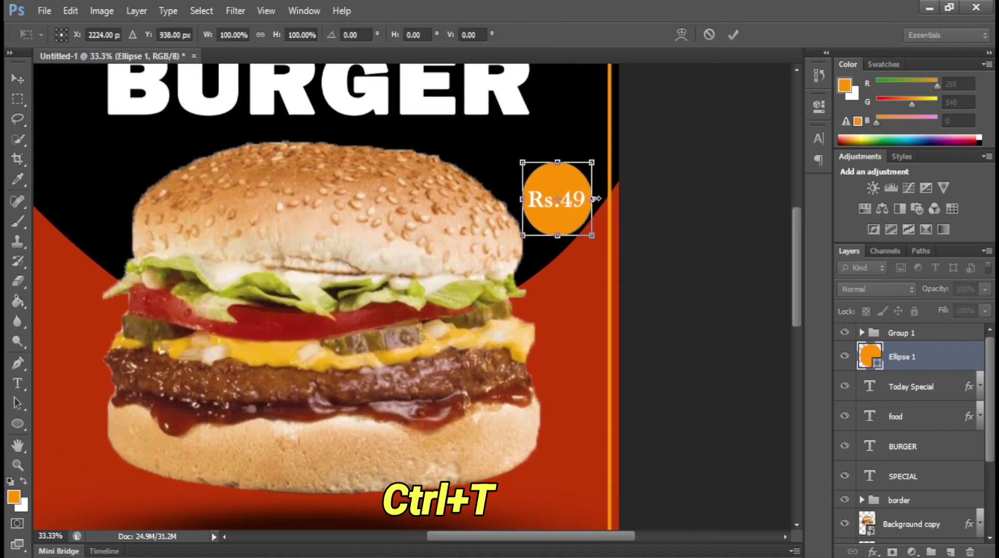
pyautogui.moveTo(596, 198); pyautogui.dragTo(651, 199)
pyautogui.moveTo(649, 237); pyautogui.dragTo(579, 213)
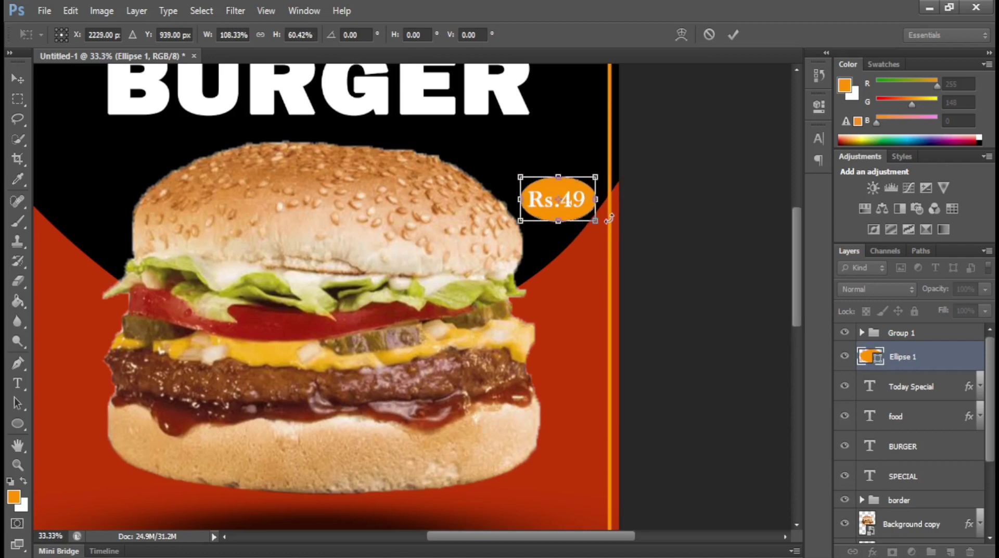
pyautogui.press('Return')
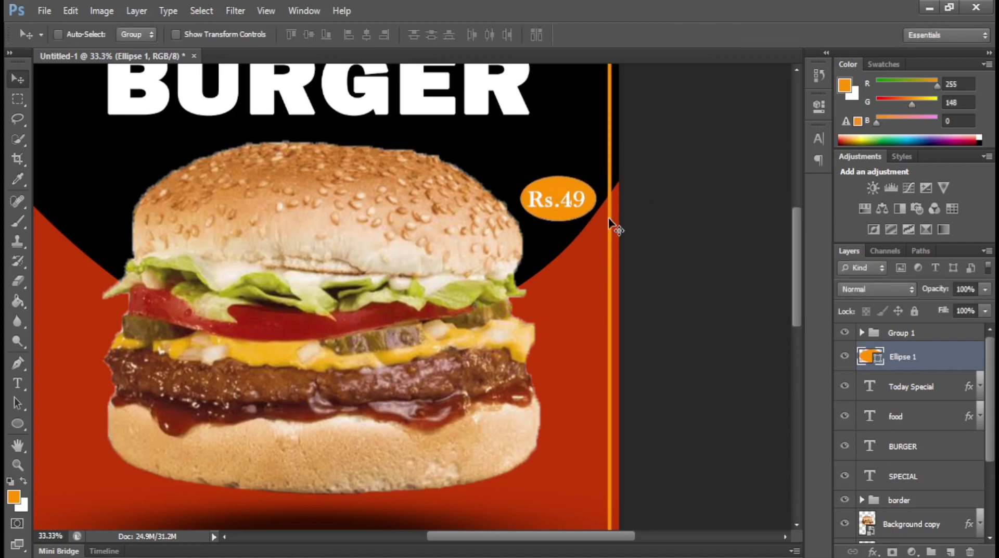
# Give the oval a black fill and a 1.92 pt white outline.
pyautogui.click(17, 424)
pyautogui.click(136, 35)
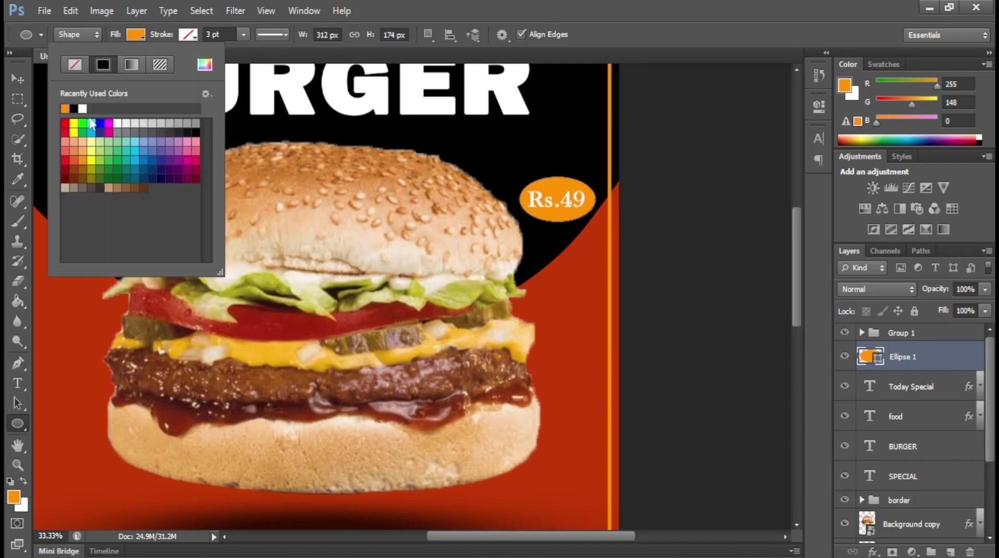
pyautogui.click(75, 108)
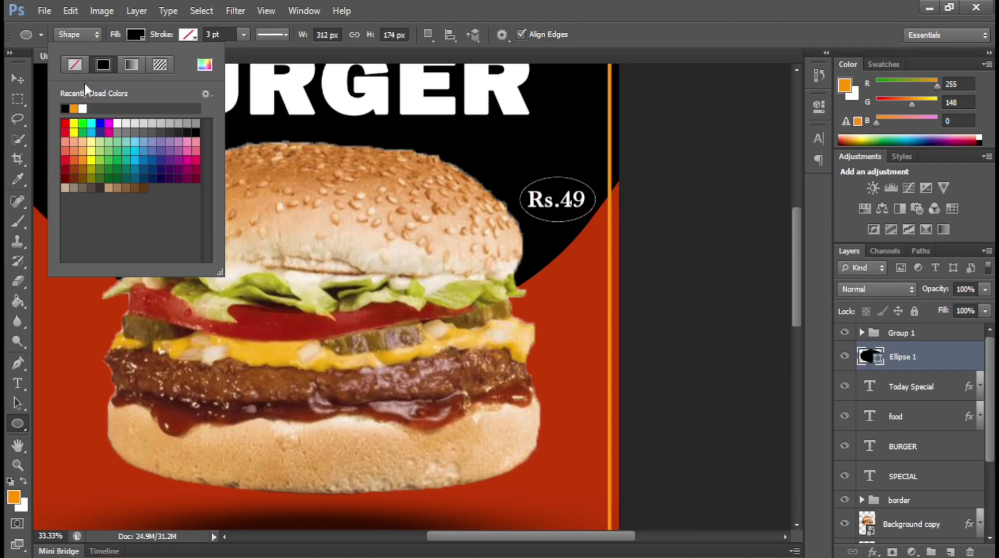
pyautogui.click(188, 35)
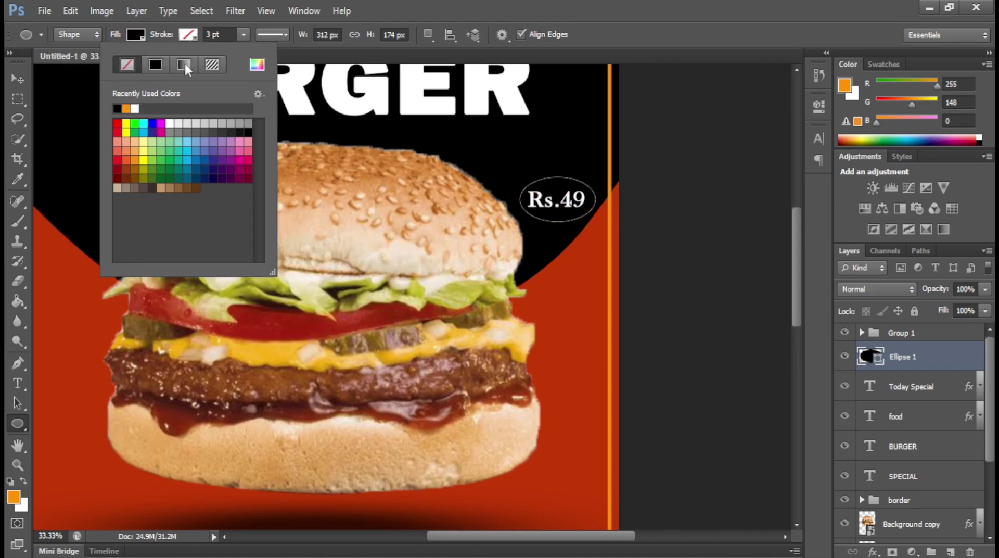
pyautogui.click(137, 108)
pyautogui.moveTo(241, 34); pyautogui.dragTo(243, 56)
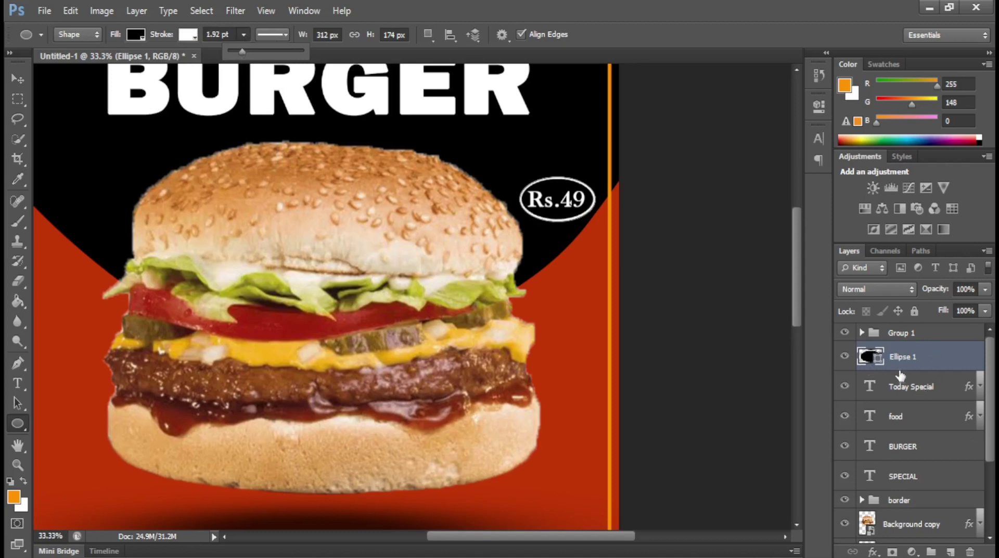
# Enlarge the oval to 335×187 px and select it together with Group 1.
pyautogui.hotkey('ctrl', 't')
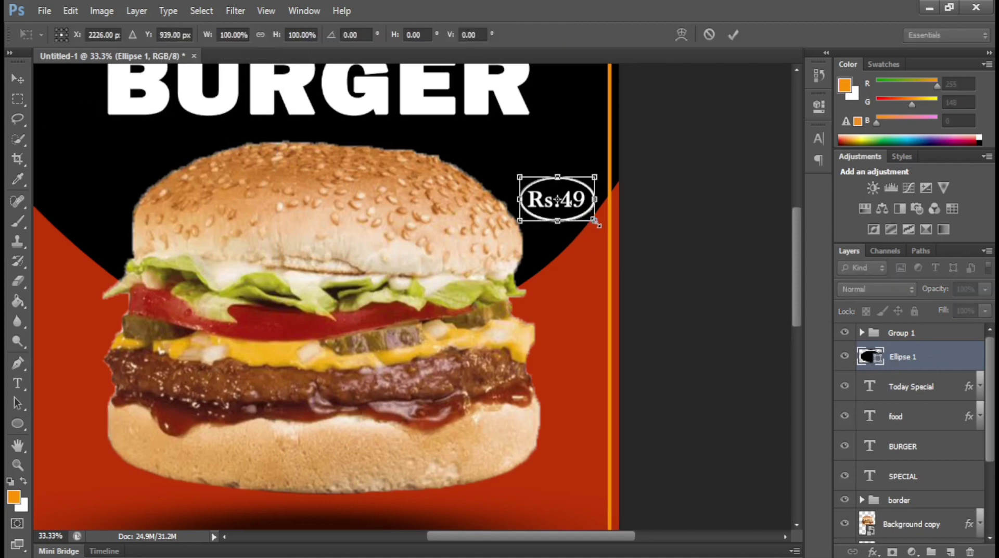
pyautogui.moveTo(595, 220); pyautogui.dragTo(598, 224)
pyautogui.press('Return')
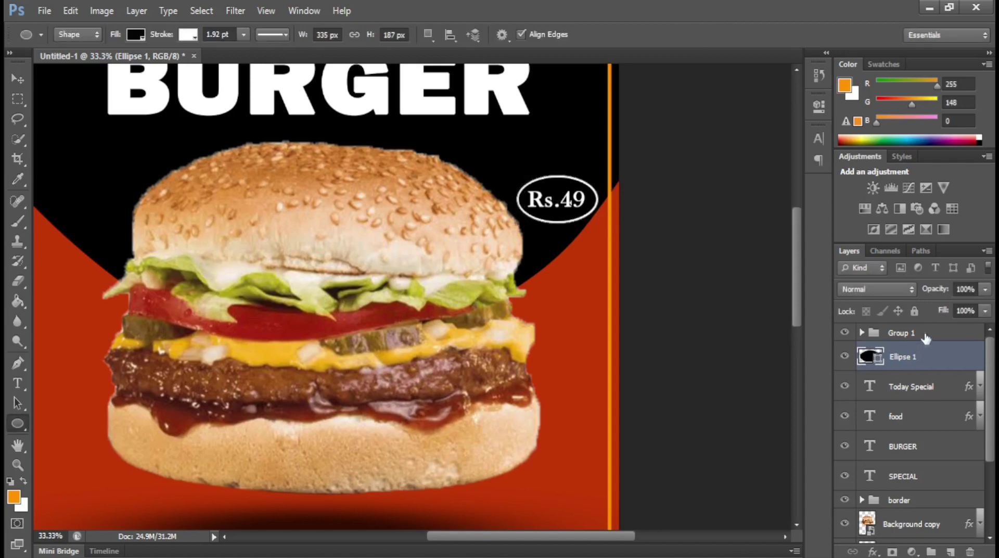
pyautogui.keyDown('ctrl'); pyautogui.click(926, 334); pyautogui.keyUp('ctrl')
# Centre the Rs.49 price text horizontally on the oval.
pyautogui.press('v')
pyautogui.click(367, 35)
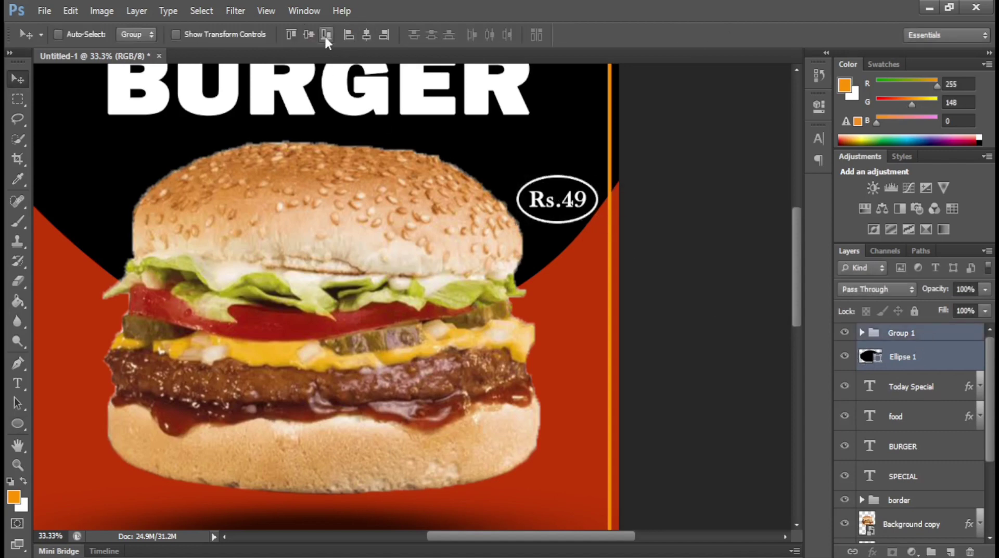
pyautogui.hotkey('ctrl', '-')
pyautogui.hotkey('ctrl', '-')
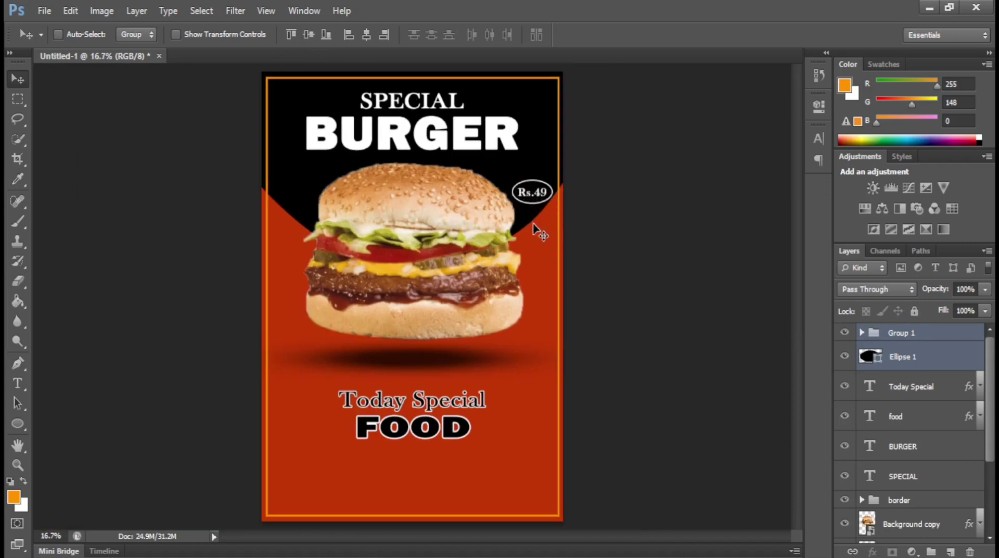
# Bring in the social and free footer groups, showing the contact details and social icons.
pyautogui.hotkey('ctrl', 'z')
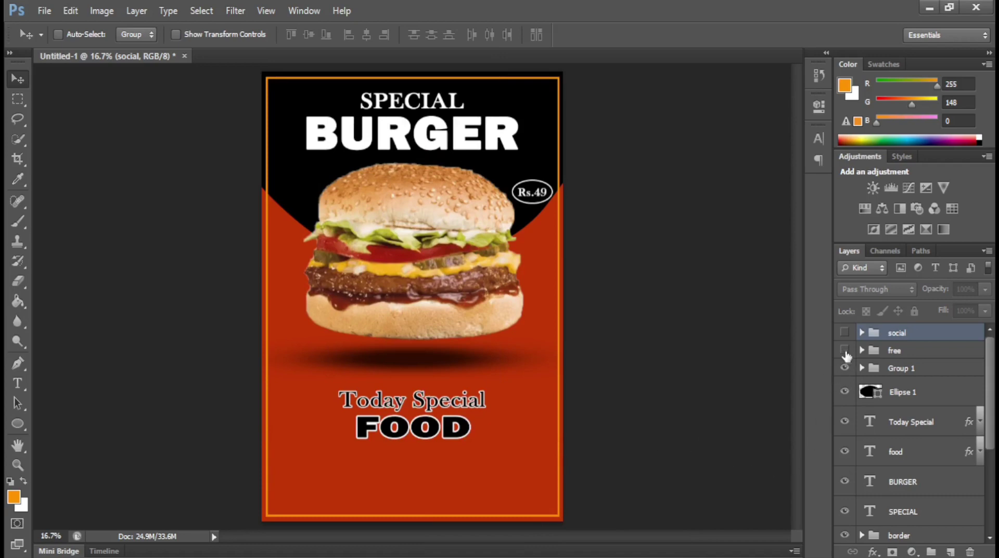
pyautogui.click(845, 350)
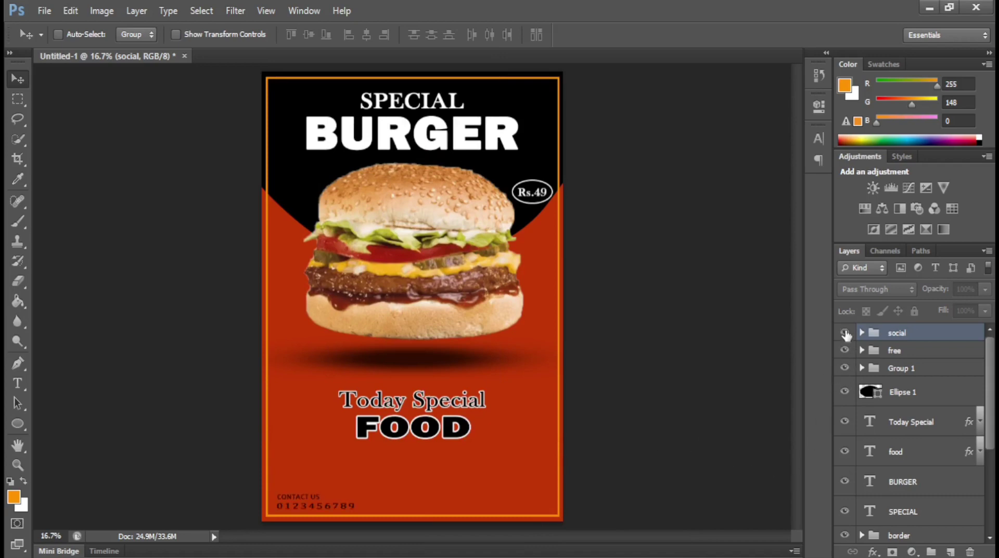
pyautogui.click(845, 333)
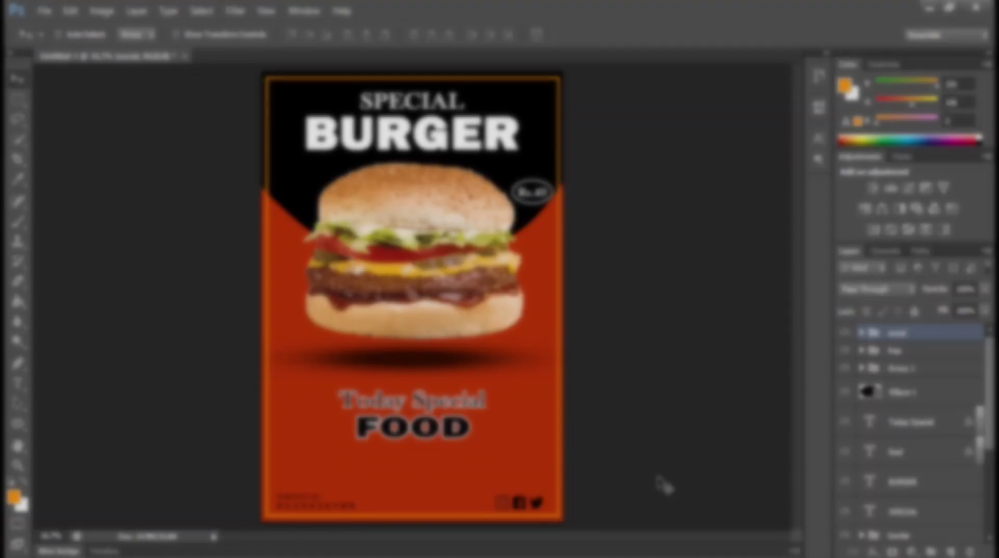